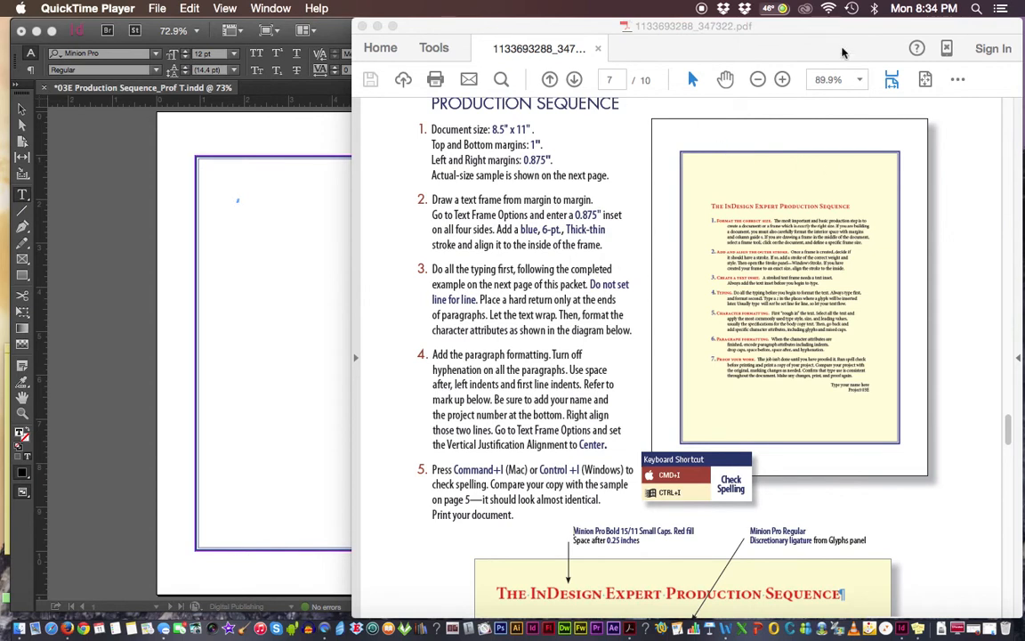
Switch to Acrobat Reader and highlight the first line of instruction 3 about doing all the typing first
{"action": "left_click_drag", "start_coordinate": [817, 32], "coordinate": [818, 32]}
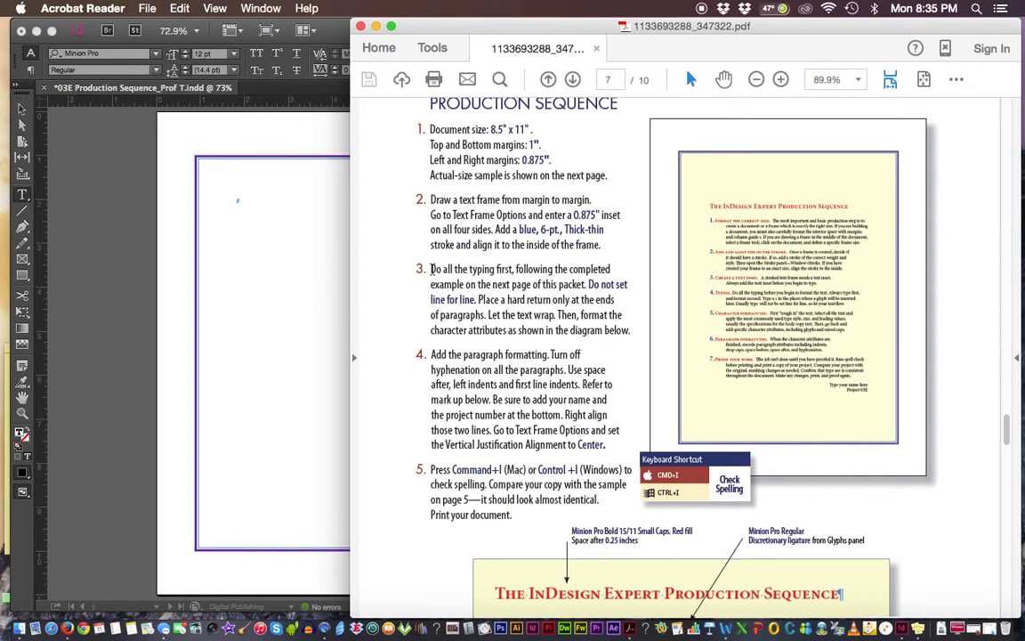
{"action": "left_click_drag", "start_coordinate": [431, 269], "coordinate": [593, 268]}
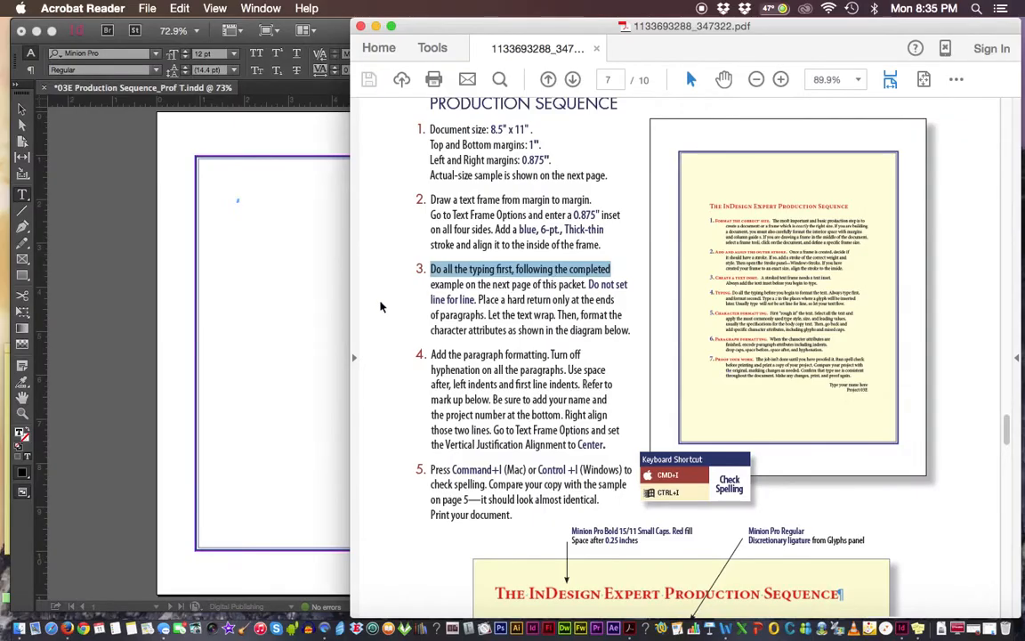
{"action": "left_click", "coordinate": [277, 226]}
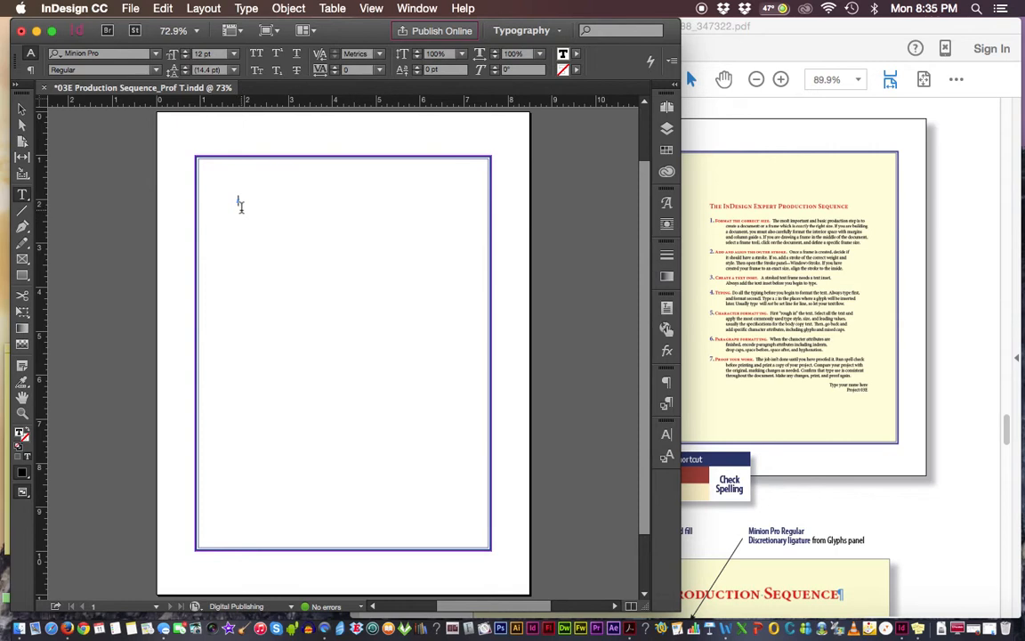
{"action": "type", "text": "The InDesign Exp"}
{"action": "left_click_drag", "start_coordinate": [294, 201], "coordinate": [222, 199]}
{"action": "key", "text": "BackSpace"}
Switch to Acrobat Reader, go to the sample on page 8, select its text and pan the page with the hand tool
{"action": "left_click", "coordinate": [982, 194]}
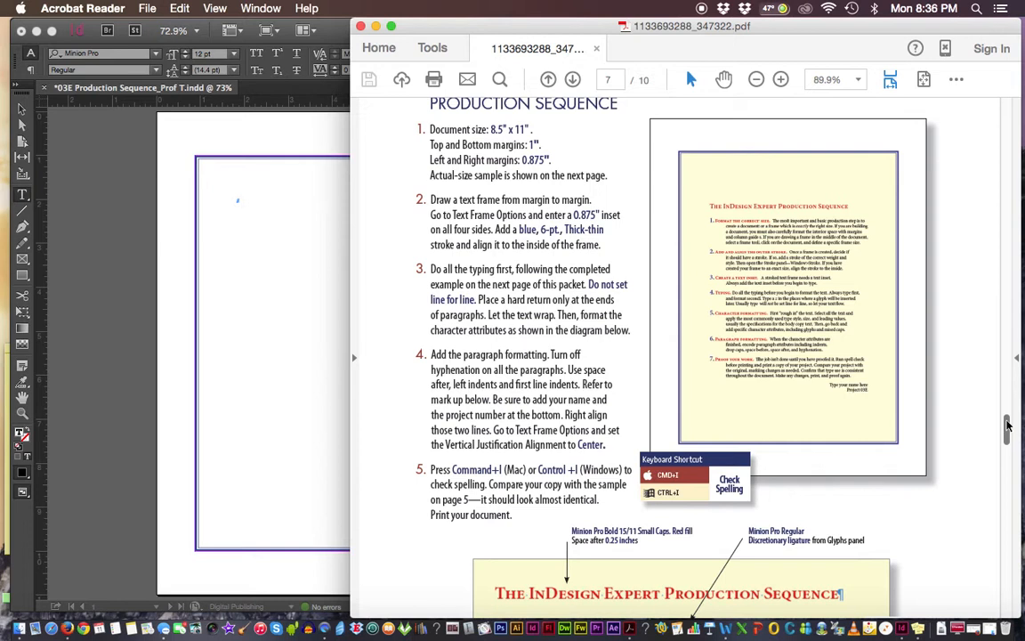
{"action": "left_click_drag", "start_coordinate": [1008, 427], "coordinate": [1006, 481]}
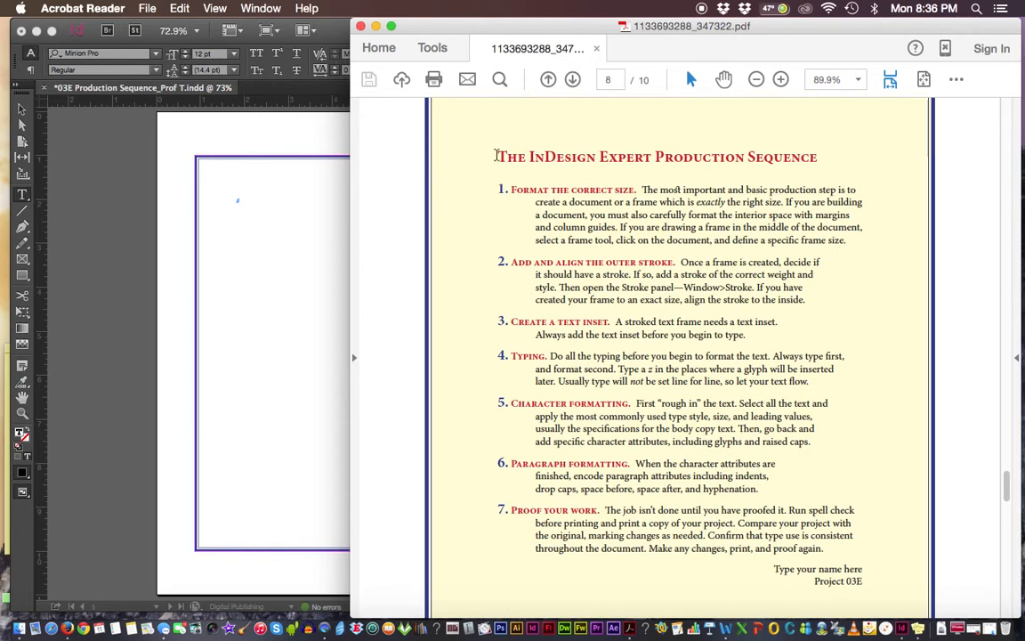
{"action": "left_click_drag", "start_coordinate": [496, 153], "coordinate": [879, 580]}
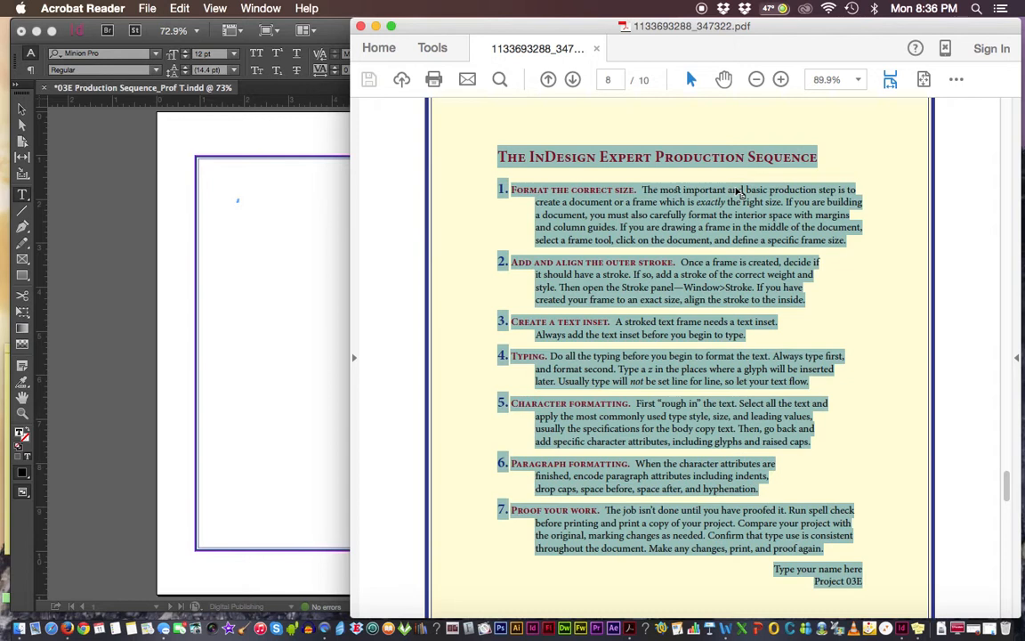
{"action": "left_click", "coordinate": [724, 82]}
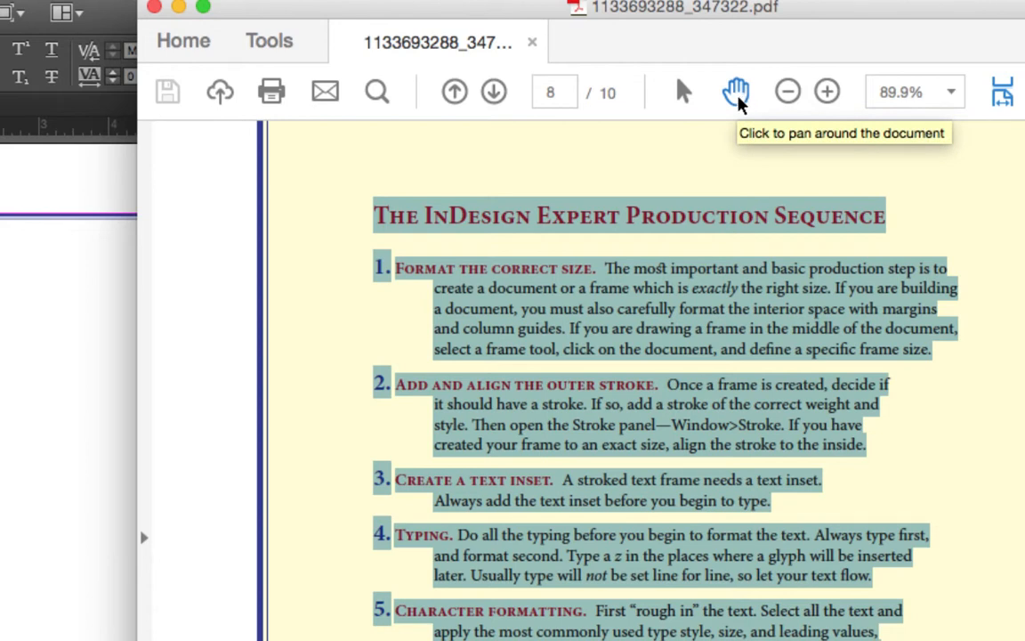
{"action": "left_click", "coordinate": [723, 151]}
{"action": "left_click_drag", "start_coordinate": [732, 157], "coordinate": [624, 192]}
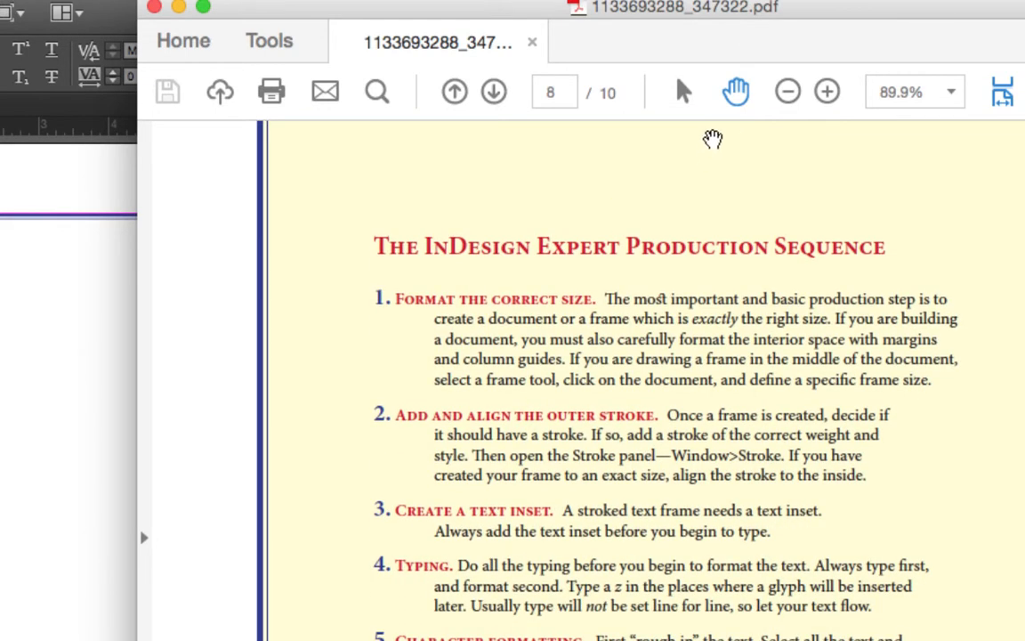
Copy the complete sample text on page 8, from the heading through "Project 03E"
{"action": "left_click", "coordinate": [683, 93]}
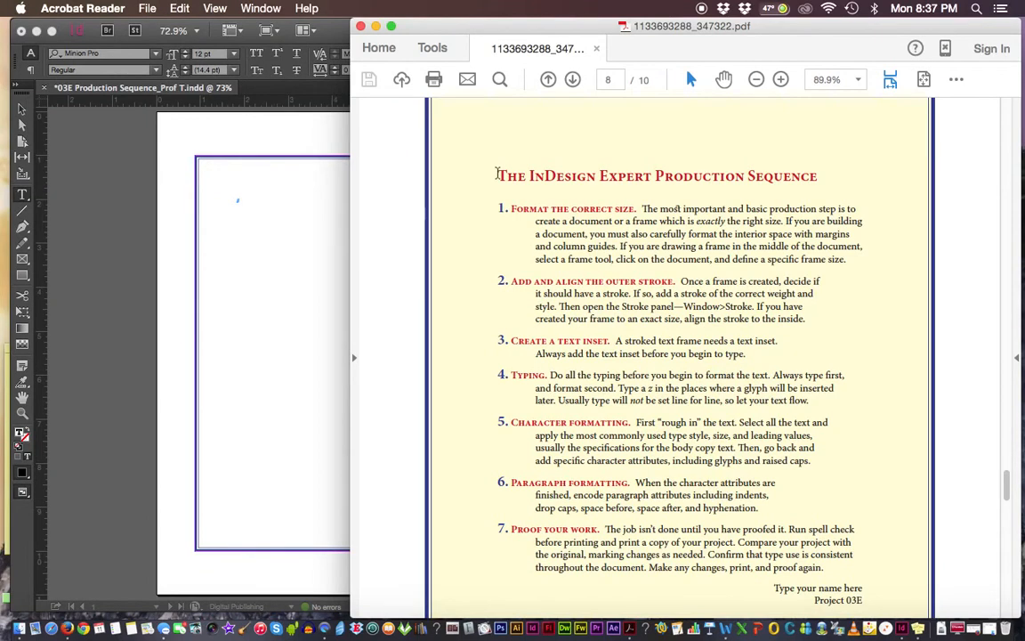
{"action": "left_click_drag", "start_coordinate": [496, 174], "coordinate": [867, 427]}
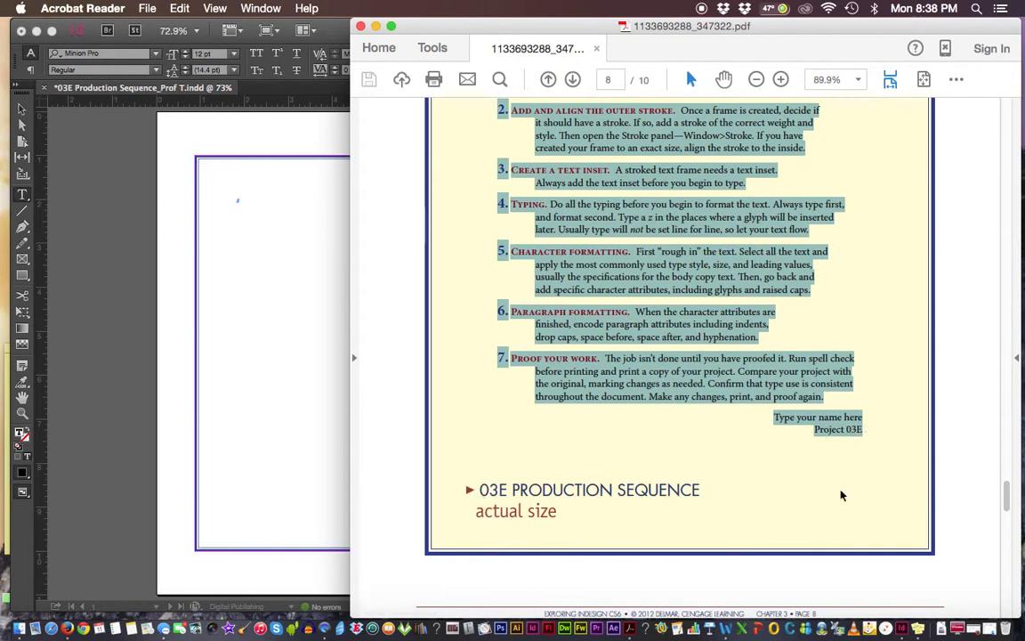
{"action": "left_click_drag", "start_coordinate": [1008, 512], "coordinate": [1010, 504]}
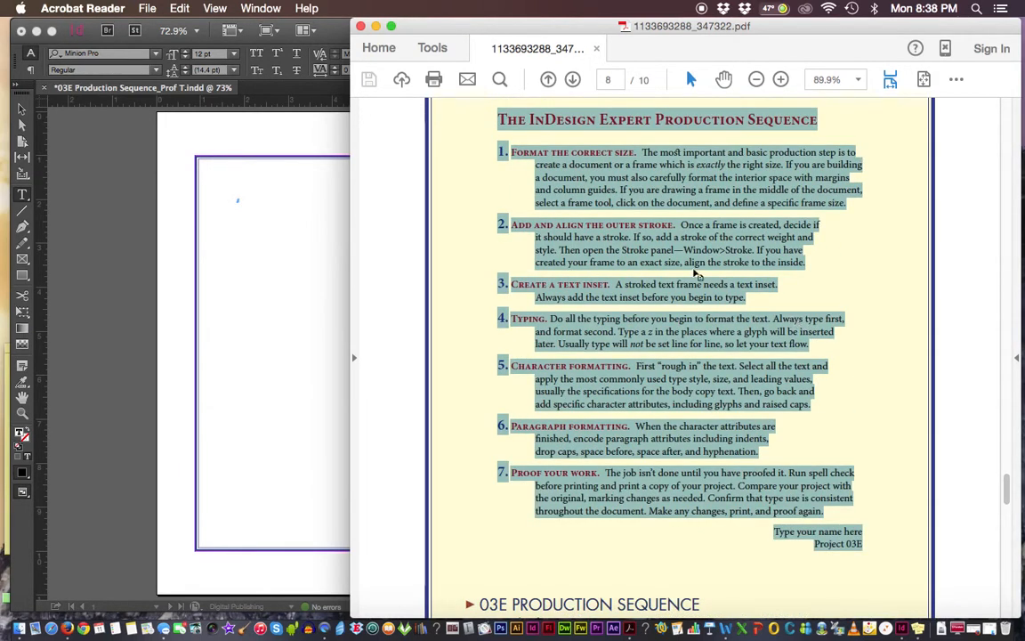
{"action": "left_click", "coordinate": [179, 10]}
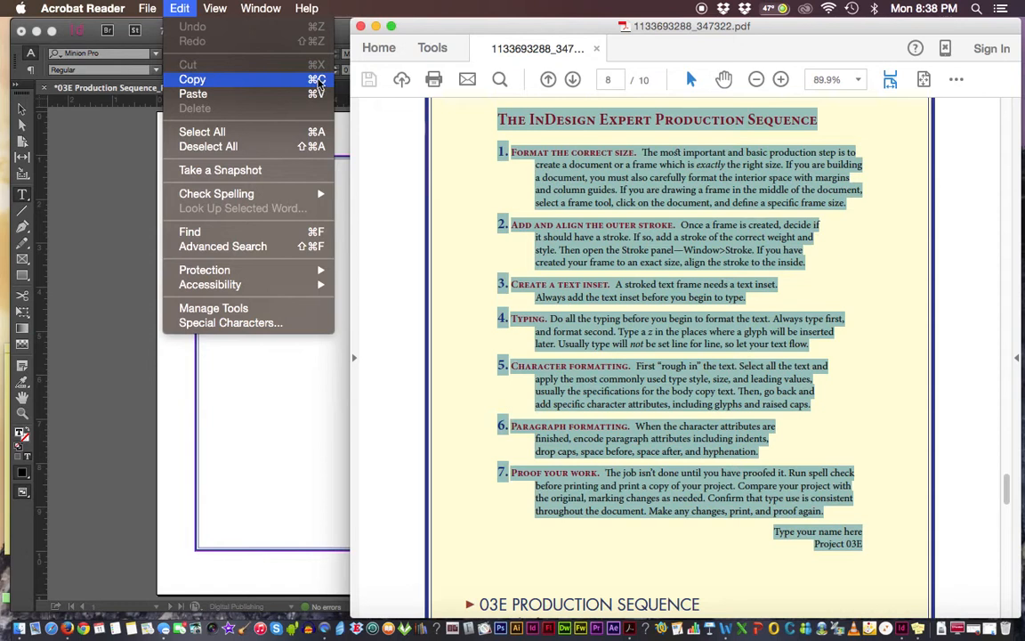
{"action": "left_click", "coordinate": [316, 80]}
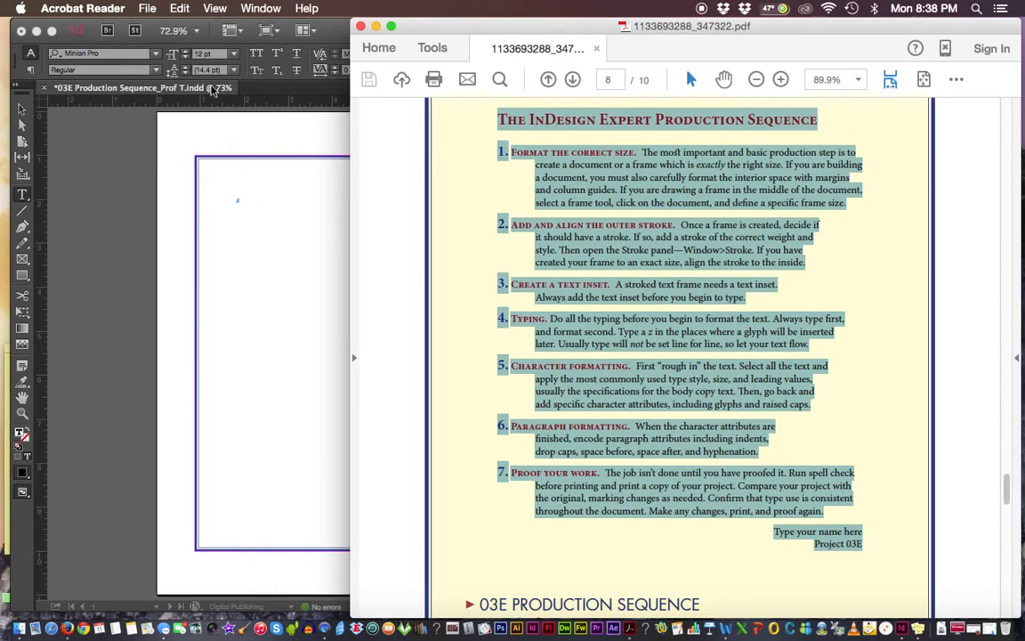
Switch to InDesign and paste the copied text into the blue-stroked text frame at 100% zoom
{"action": "left_click", "coordinate": [165, 92]}
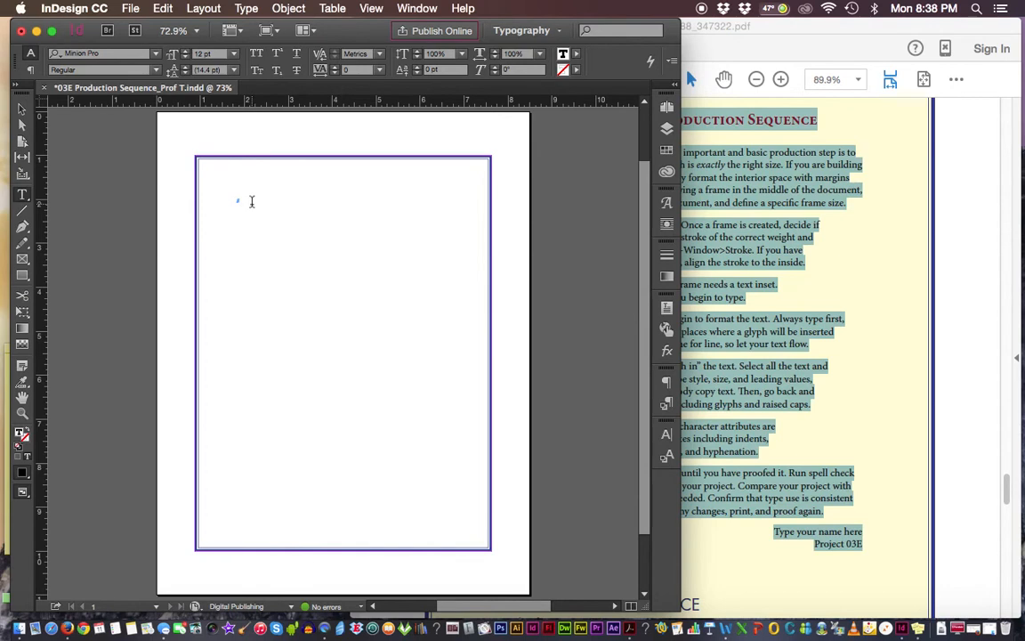
{"action": "key", "text": "super+1"}
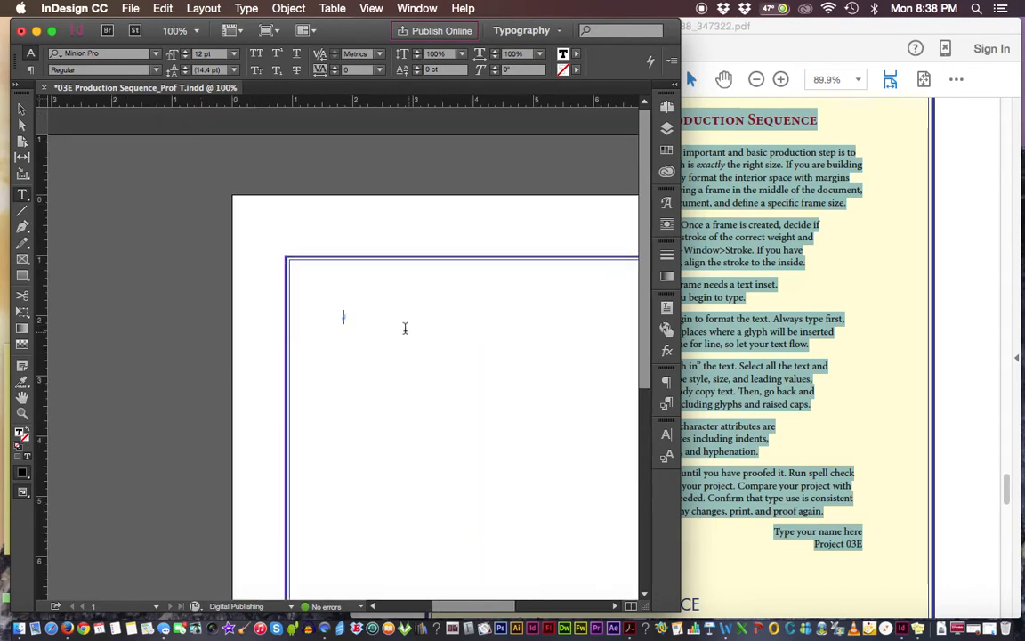
{"action": "left_click", "coordinate": [23, 196]}
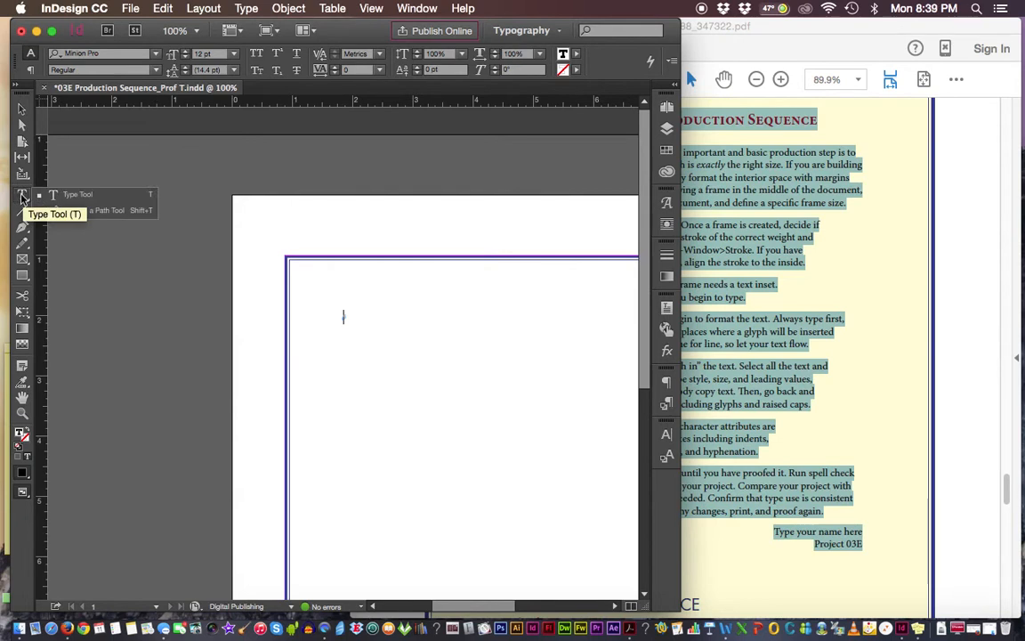
{"action": "left_click", "coordinate": [23, 198]}
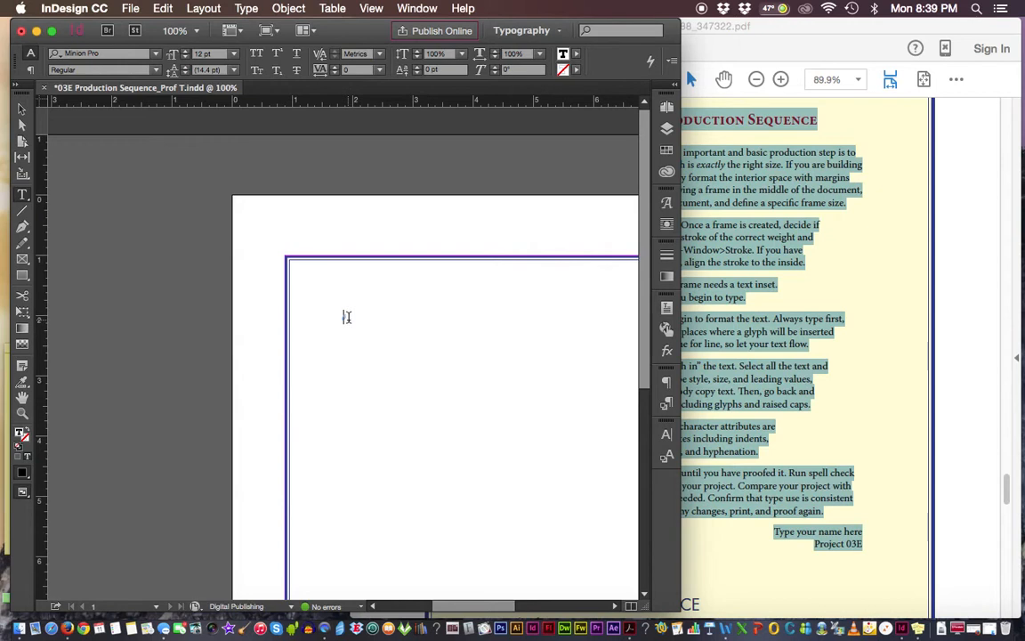
{"action": "left_click", "coordinate": [165, 8]}
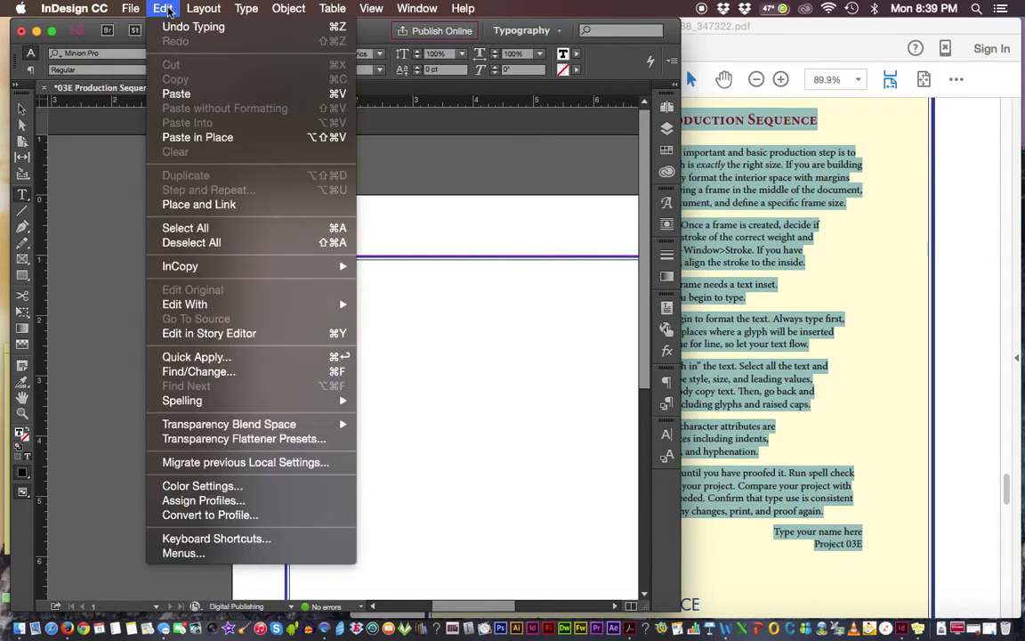
{"action": "left_click", "coordinate": [189, 95]}
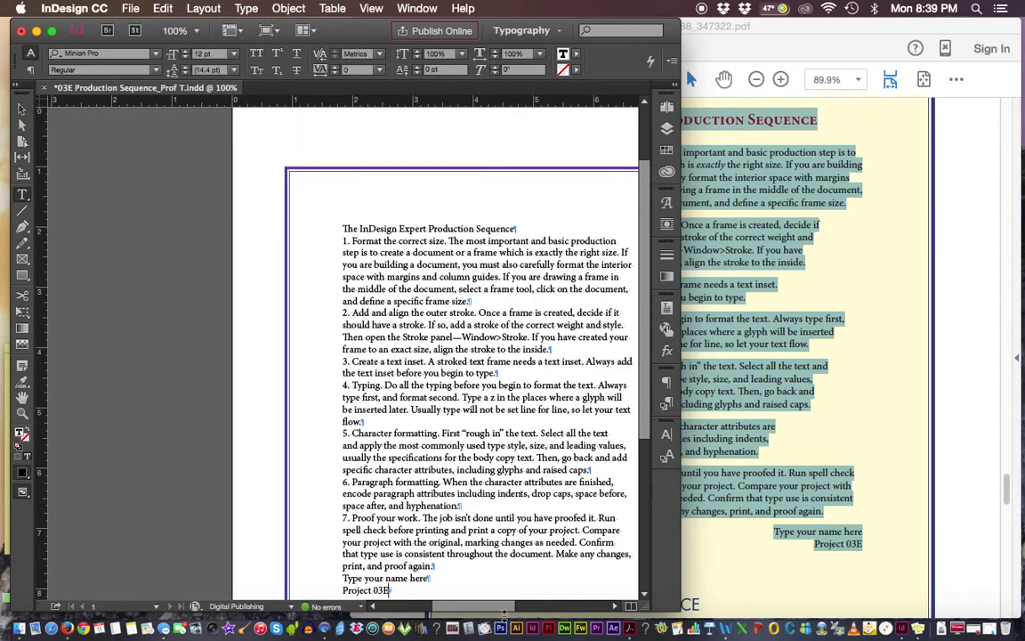
Review the pasted text in the frame from the heading down to the last line
{"action": "left_click_drag", "start_coordinate": [503, 614], "coordinate": [516, 614]}
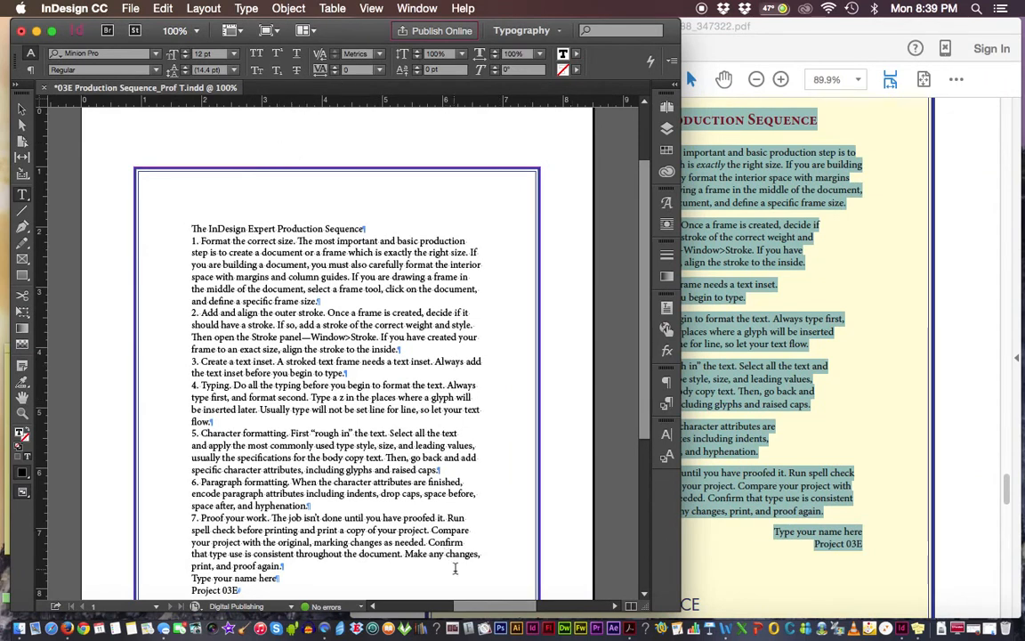
{"action": "left_click_drag", "start_coordinate": [480, 612], "coordinate": [458, 612]}
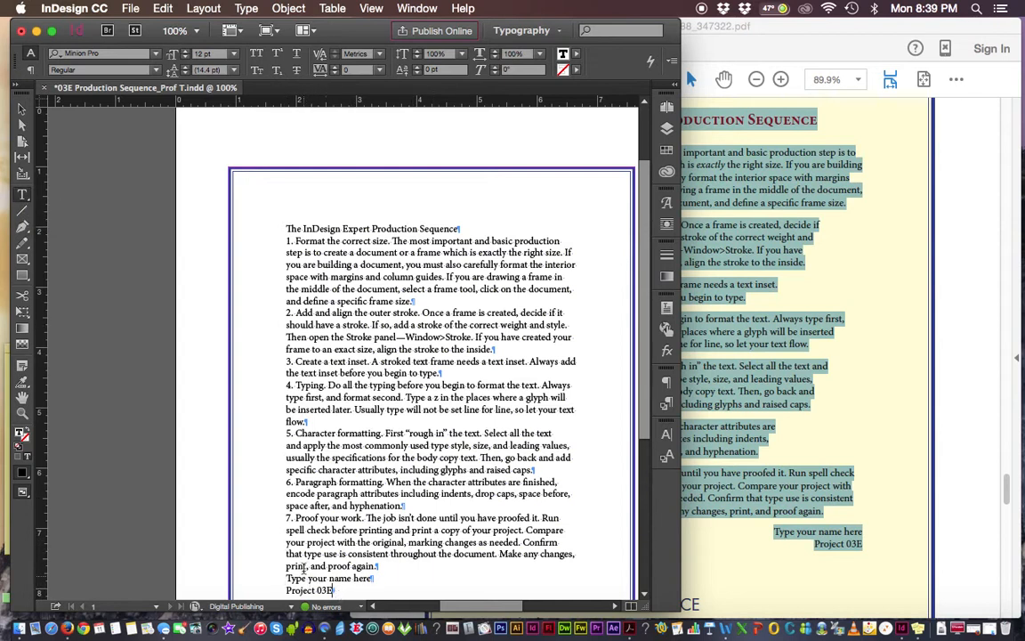
{"action": "left_click", "coordinate": [335, 590]}
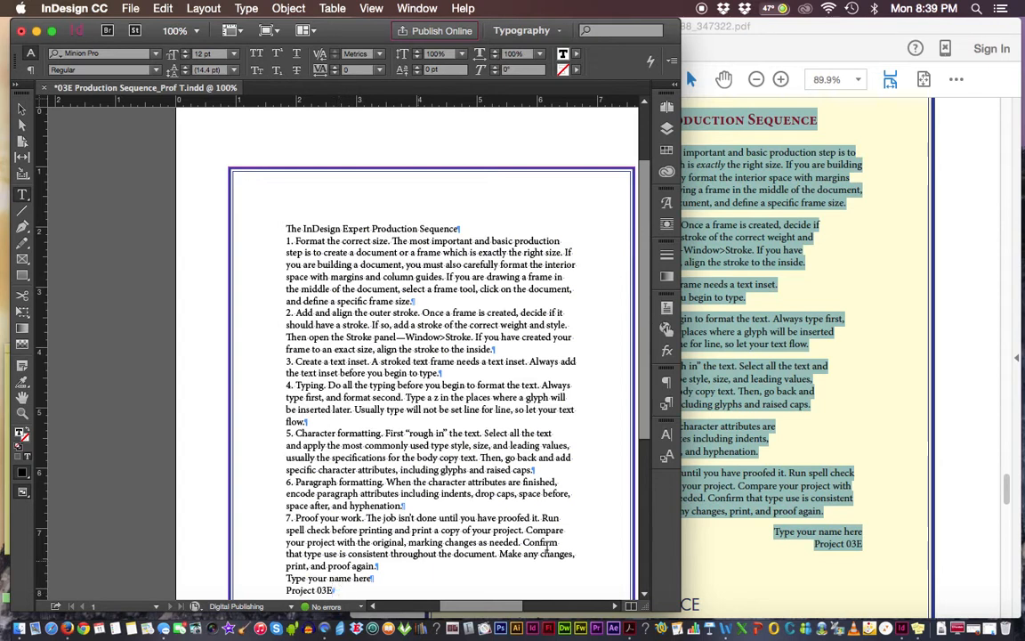
{"action": "scroll", "coordinate": [646, 490], "scroll_direction": "down", "scroll_amount": 3}
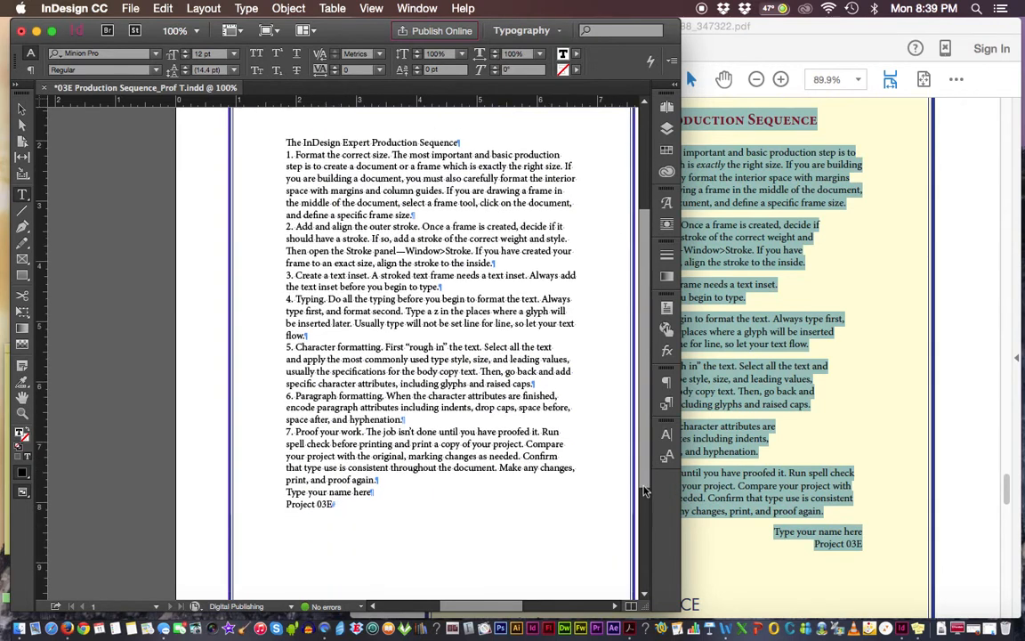
{"action": "left_click_drag", "start_coordinate": [645, 490], "coordinate": [644, 499]}
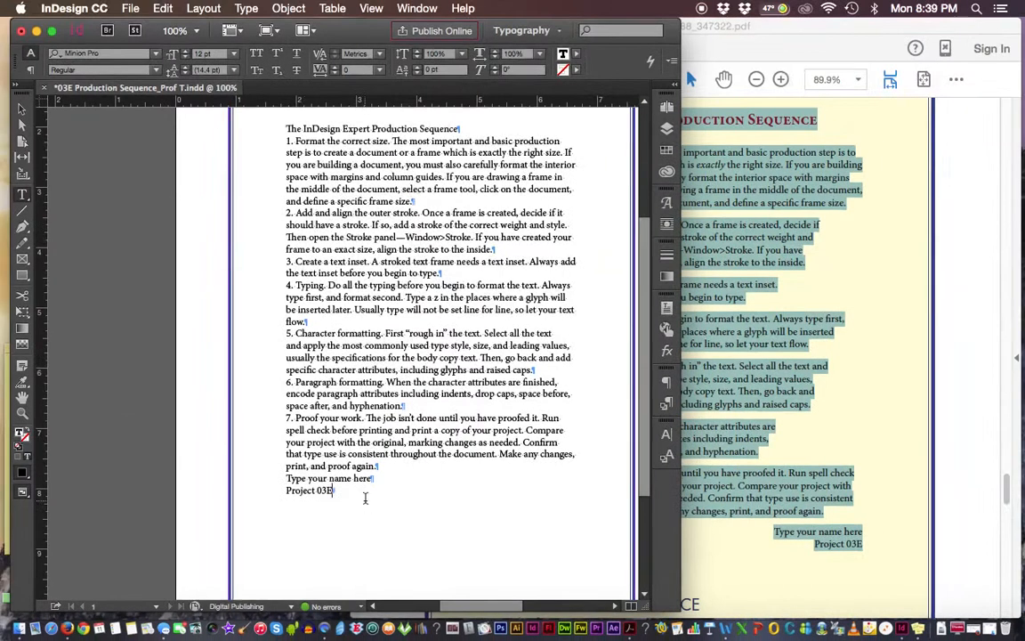
{"action": "left_click", "coordinate": [191, 219]}
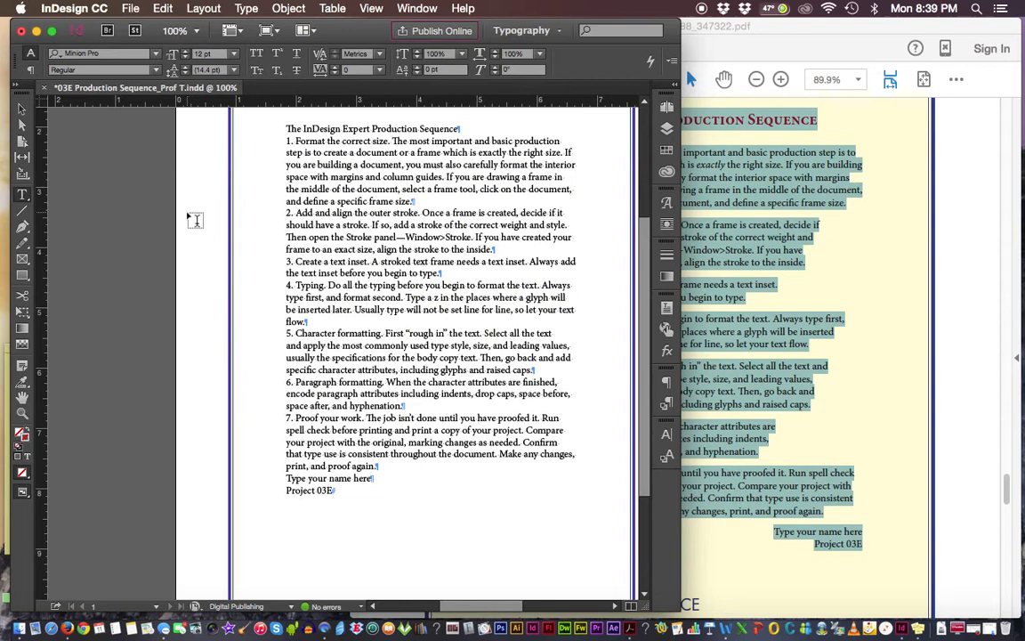
{"action": "left_click_drag", "start_coordinate": [209, 207], "coordinate": [144, 235]}
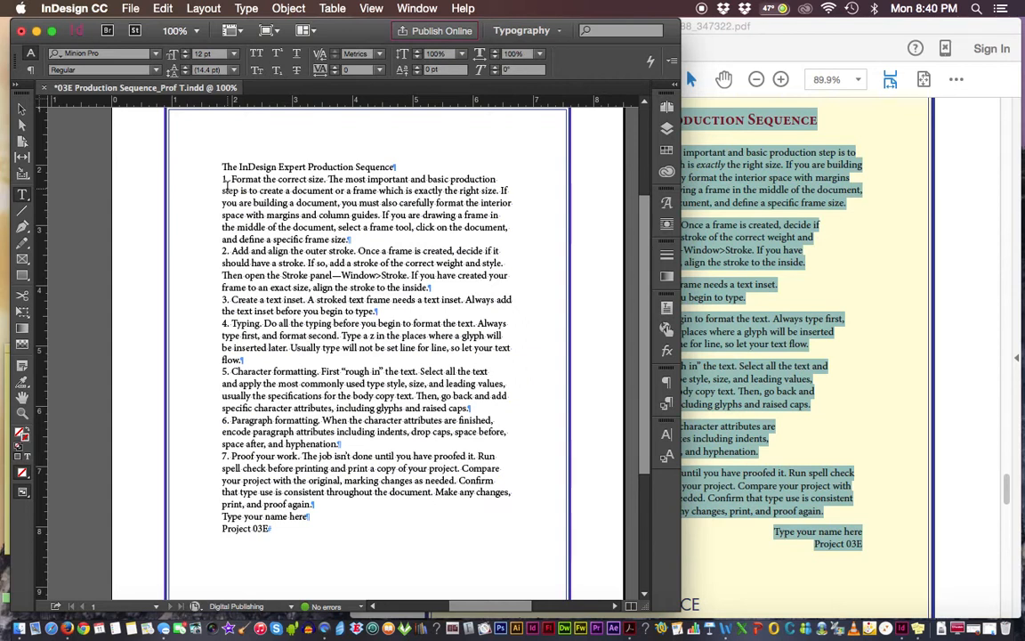
Hide the hidden characters in the document
{"action": "left_click_drag", "start_coordinate": [392, 167], "coordinate": [408, 172]}
{"action": "left_click", "coordinate": [402, 166]}
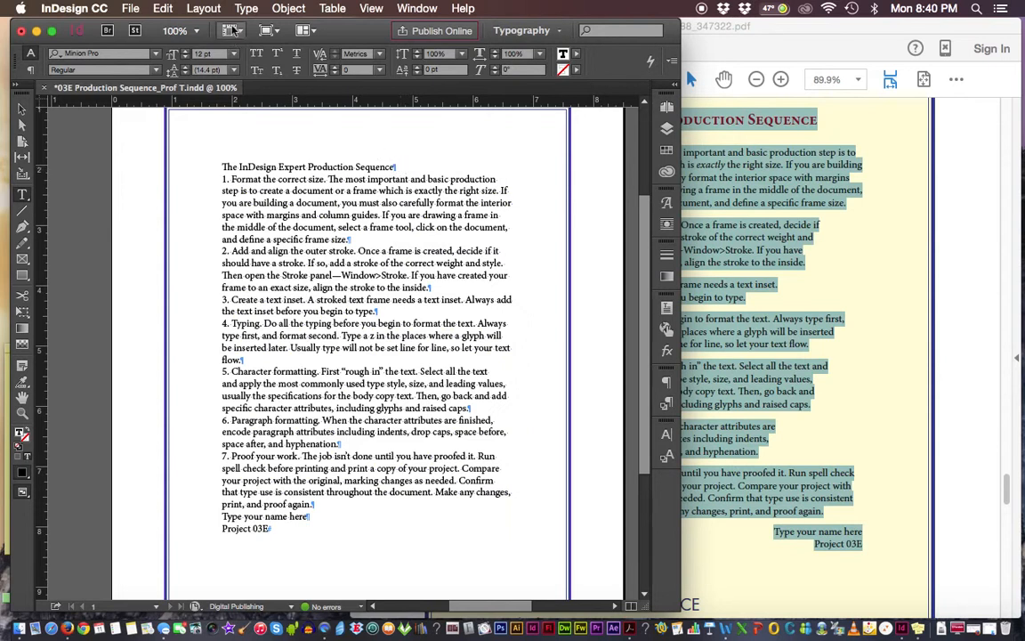
{"action": "left_click", "coordinate": [253, 10]}
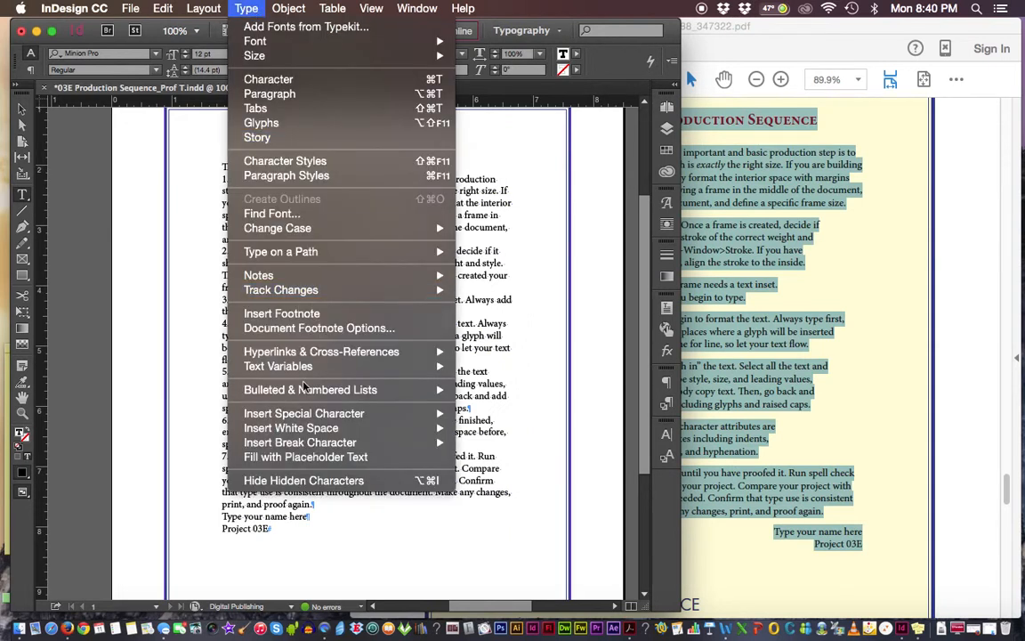
{"action": "left_click", "coordinate": [300, 482]}
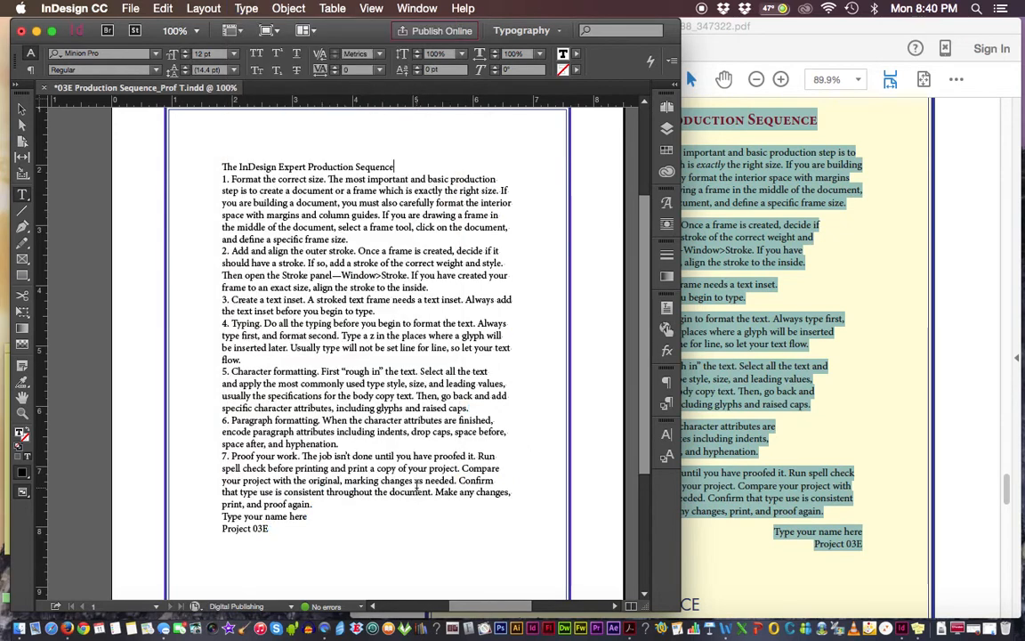
Turn the display of hidden characters back on
{"action": "left_click", "coordinate": [406, 168]}
{"action": "left_click", "coordinate": [246, 8]}
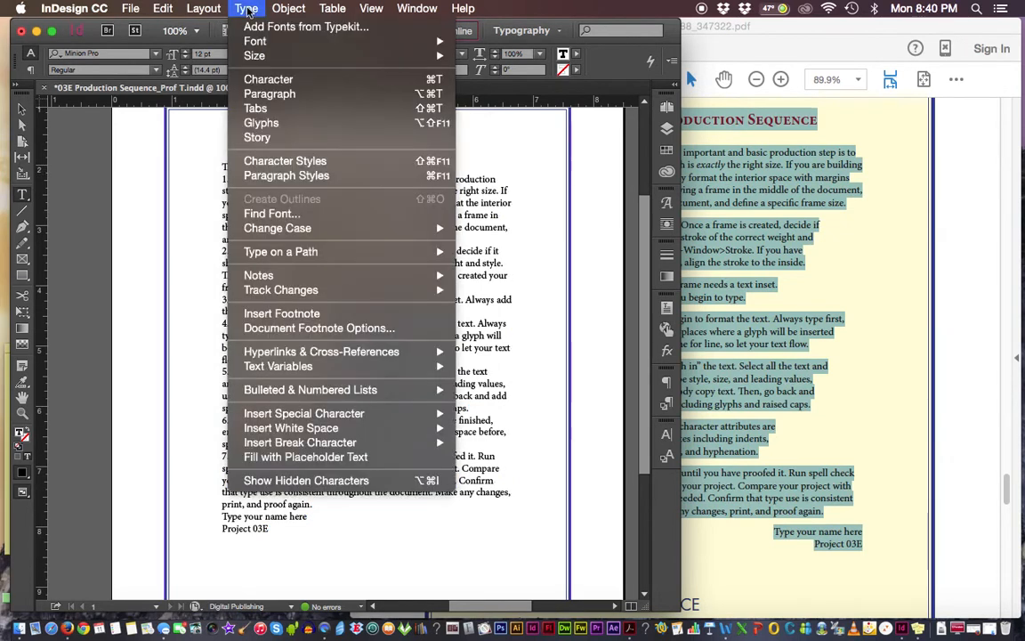
{"action": "left_click", "coordinate": [317, 481]}
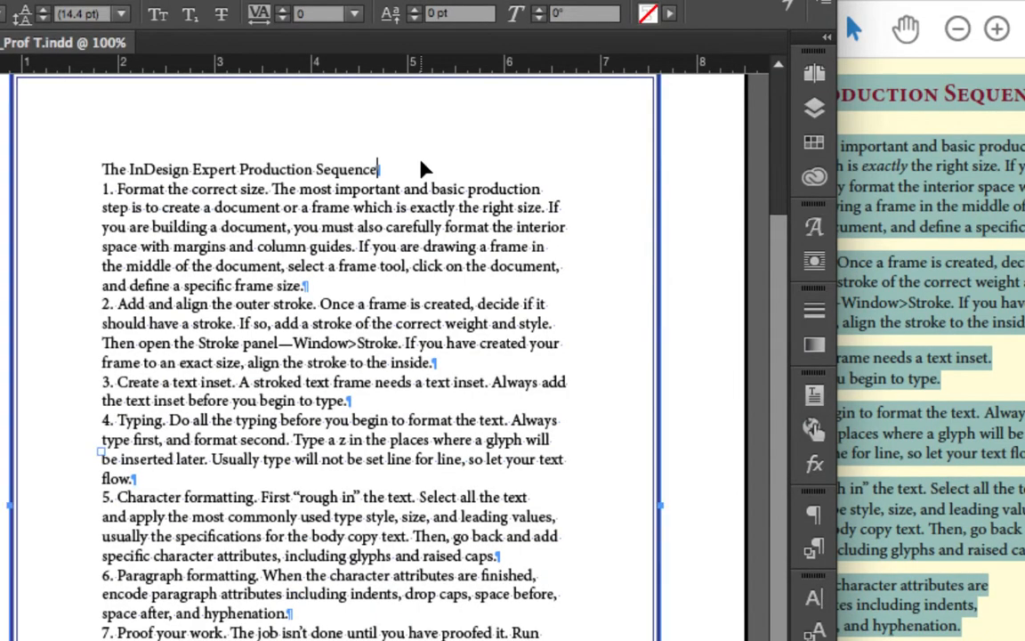
Examine the paragraph marks ending the heading and item 1 at 125% zoom, selecting each mark
{"action": "key", "text": "ctrl+equal"}
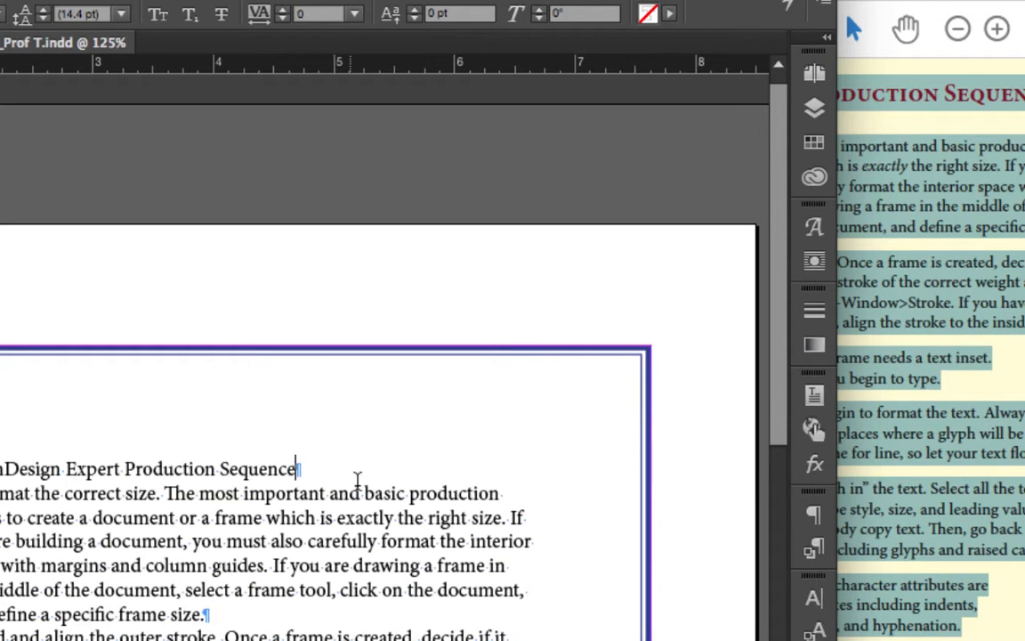
{"action": "left_click_drag", "start_coordinate": [776, 430], "coordinate": [778, 507]}
{"action": "left_click", "coordinate": [296, 317]}
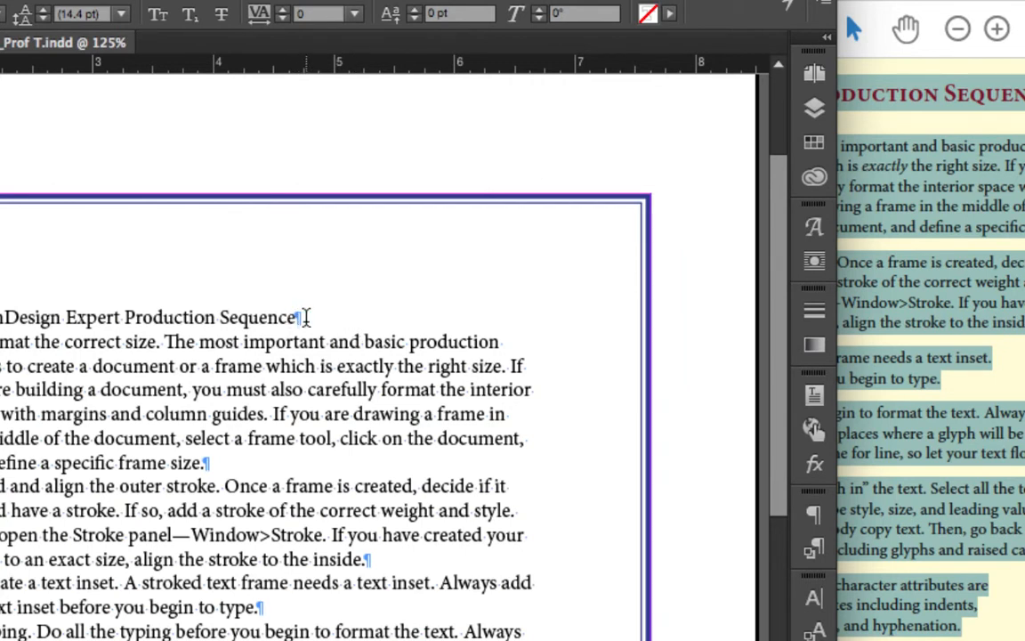
{"action": "left_click", "coordinate": [223, 466]}
Insert hard returns at the ends of item 1's lines, after "click on the document,", "drawing a frame in" and "format the interior"
{"action": "left_click", "coordinate": [532, 438]}
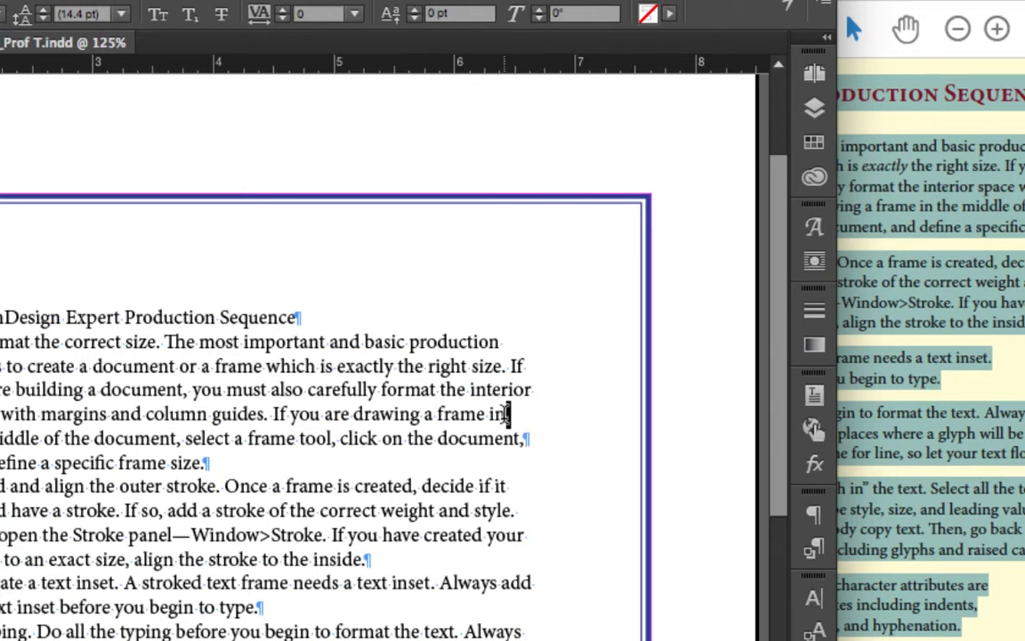
{"action": "key", "text": "Return"}
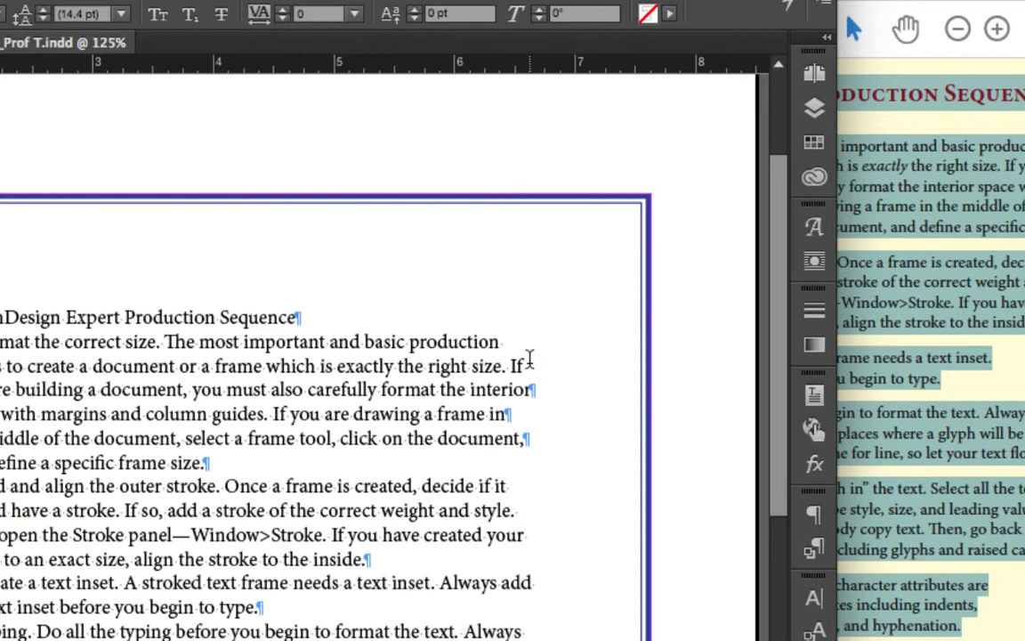
{"action": "left_click_drag", "start_coordinate": [528, 365], "coordinate": [502, 344]}
{"action": "key", "text": "Return"}
{"action": "key", "text": "Return"}
Undo the most recent hard returns inserted inside item 1
{"action": "key", "text": "ctrl+z"}
{"action": "key", "text": "ctrl+z"}
{"action": "key", "text": "ctrl+z"}
{"action": "key", "text": "ctrl+z"}
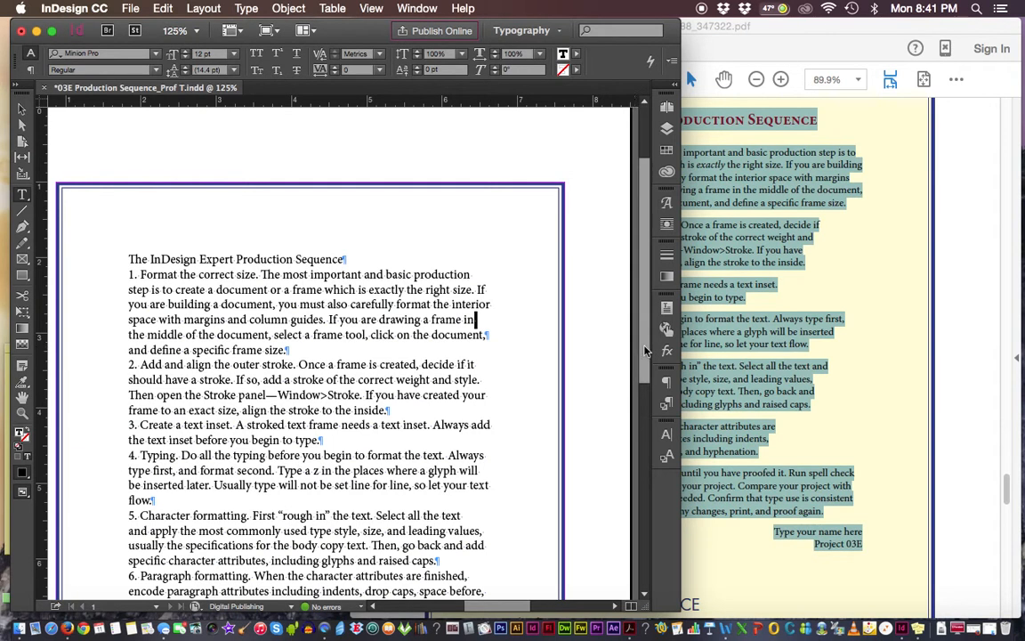
Compare the pasted text down to its last line with the finished sample on page 8 of the PDF packet in Acrobat Reader
{"action": "left_click_drag", "start_coordinate": [646, 351], "coordinate": [639, 410]}
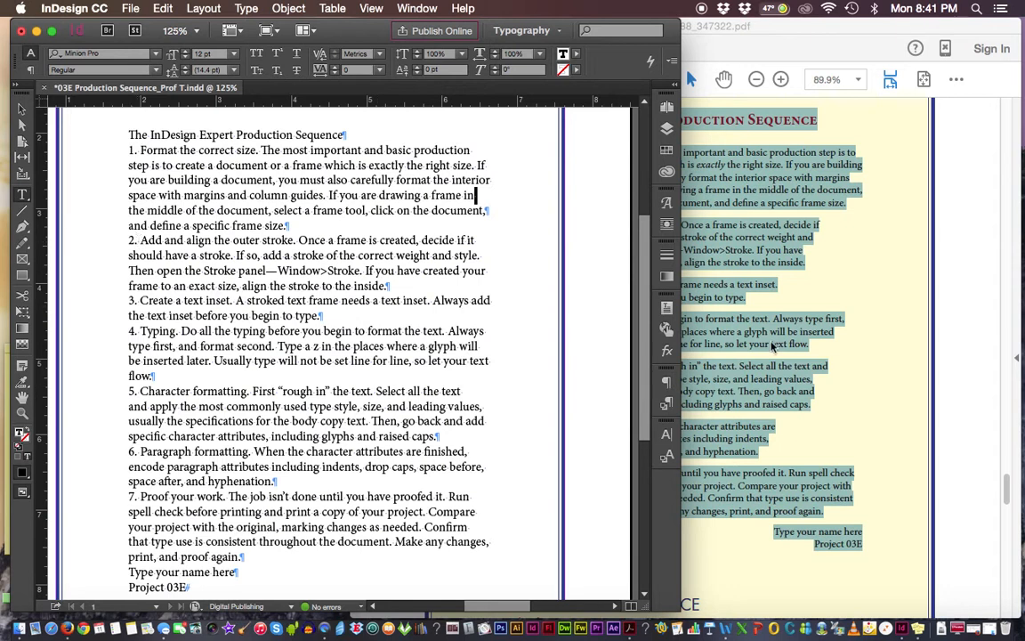
{"action": "left_click", "coordinate": [858, 312]}
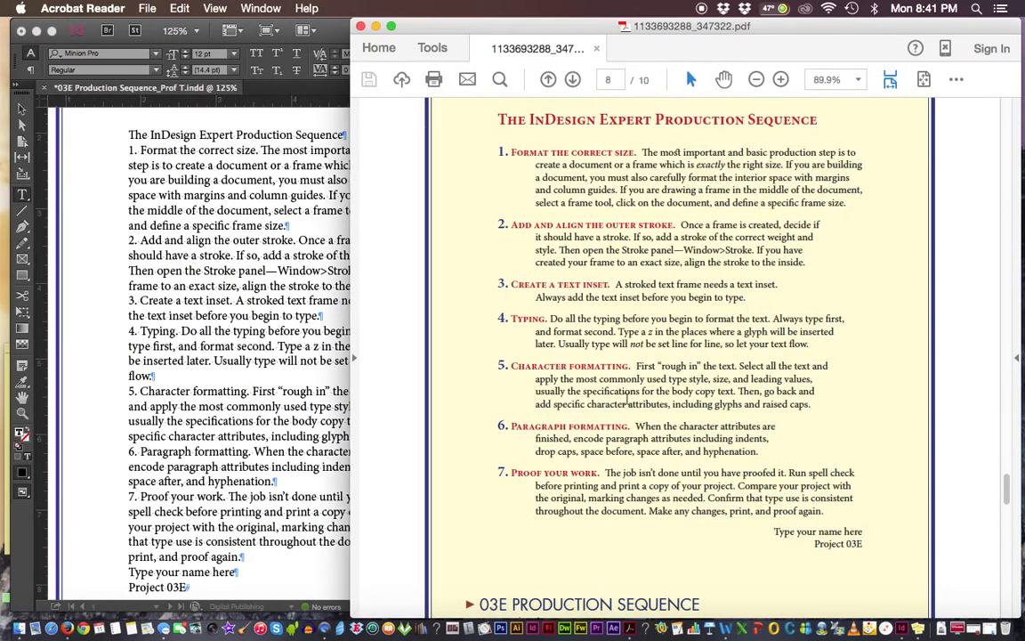
{"action": "left_click", "coordinate": [204, 285]}
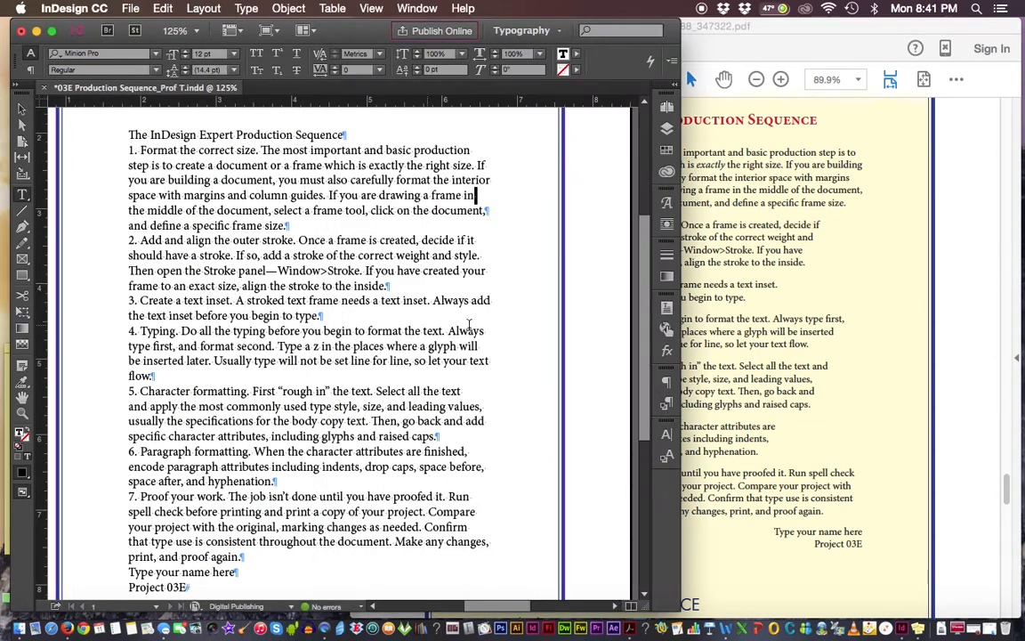
{"action": "scroll", "coordinate": [651, 372], "scroll_direction": "down", "scroll_amount": 2}
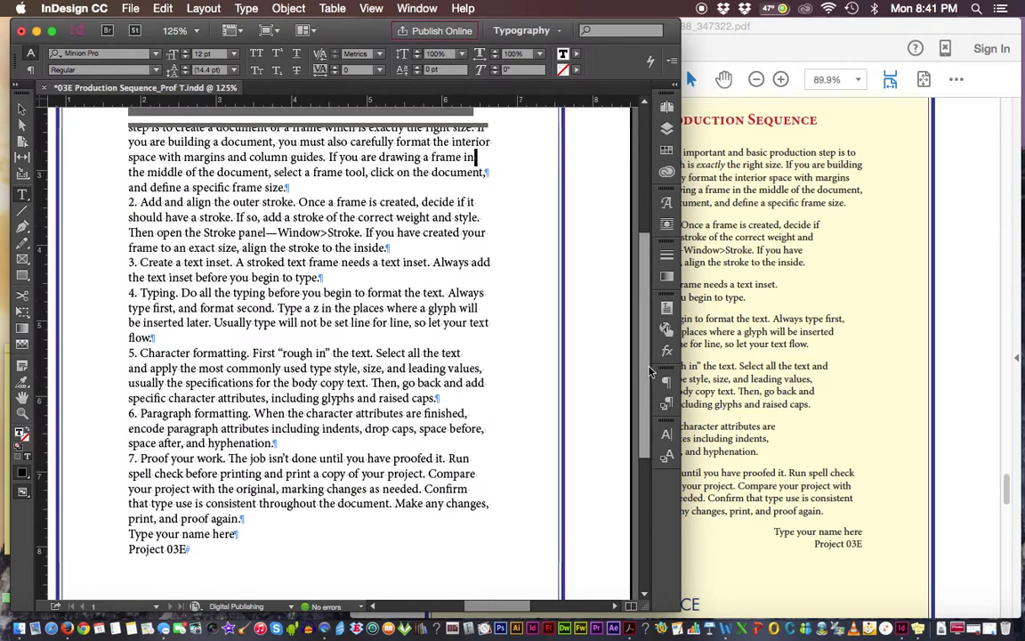
{"action": "scroll", "coordinate": [651, 372], "scroll_direction": "up", "scroll_amount": 2}
{"action": "left_click", "coordinate": [811, 366]}
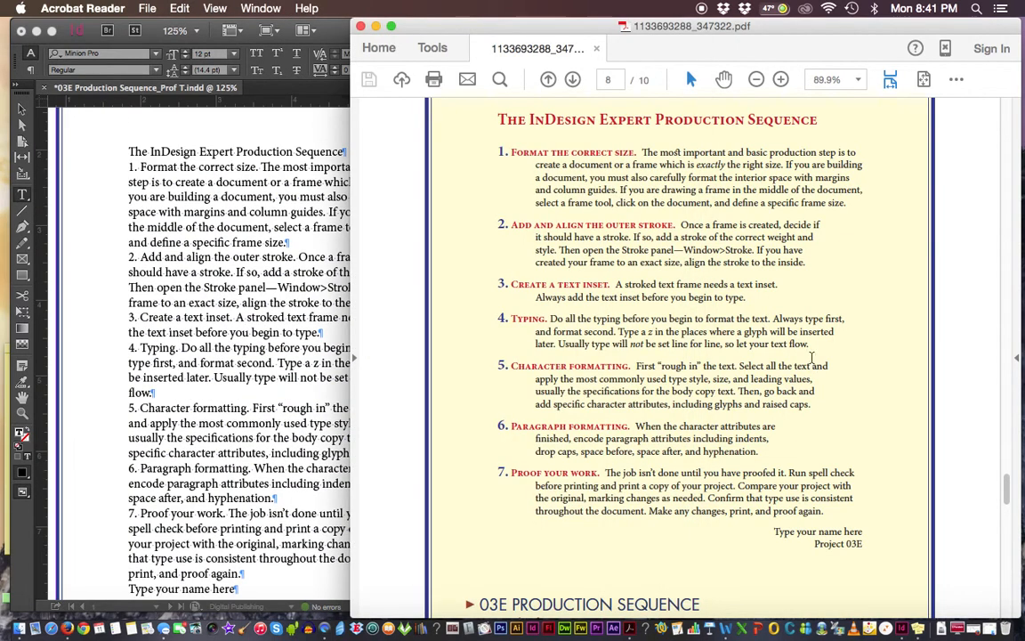
Examine the project instructions and the numbered items in the small sample on page 7 of the packet
{"action": "left_click_drag", "start_coordinate": [1008, 482], "coordinate": [1008, 427]}
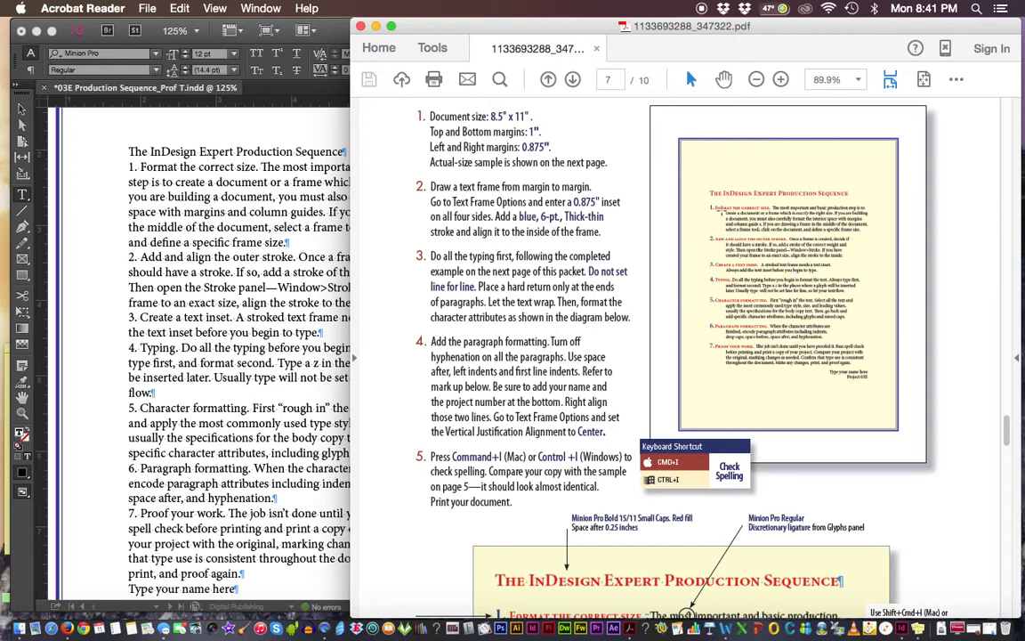
{"action": "left_click_drag", "start_coordinate": [717, 207], "coordinate": [851, 258]}
{"action": "left_click_drag", "start_coordinate": [725, 267], "coordinate": [843, 288]}
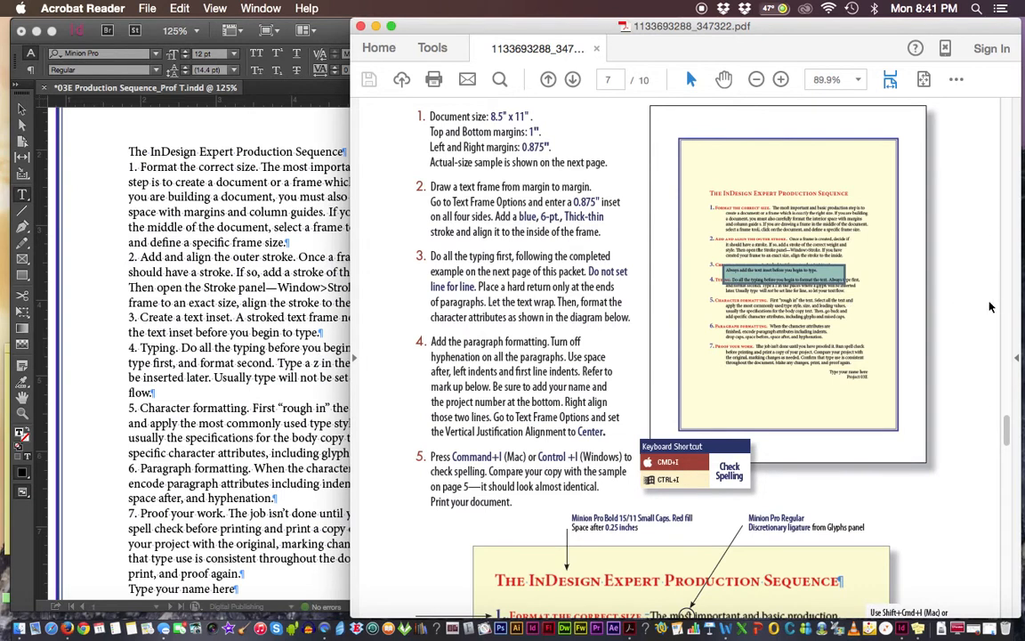
{"action": "left_click", "coordinate": [888, 300]}
{"action": "left_click", "coordinate": [914, 350]}
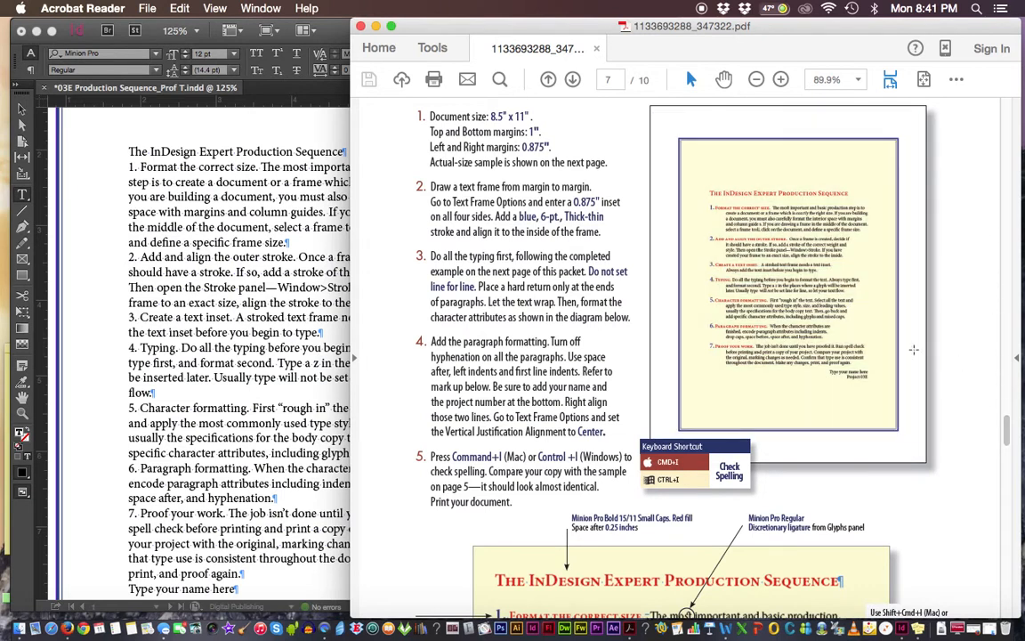
Enlarge the annotated formatting diagram on page 7 to 150% and highlight its body copy specifications
{"action": "left_click_drag", "start_coordinate": [1007, 427], "coordinate": [1007, 446]}
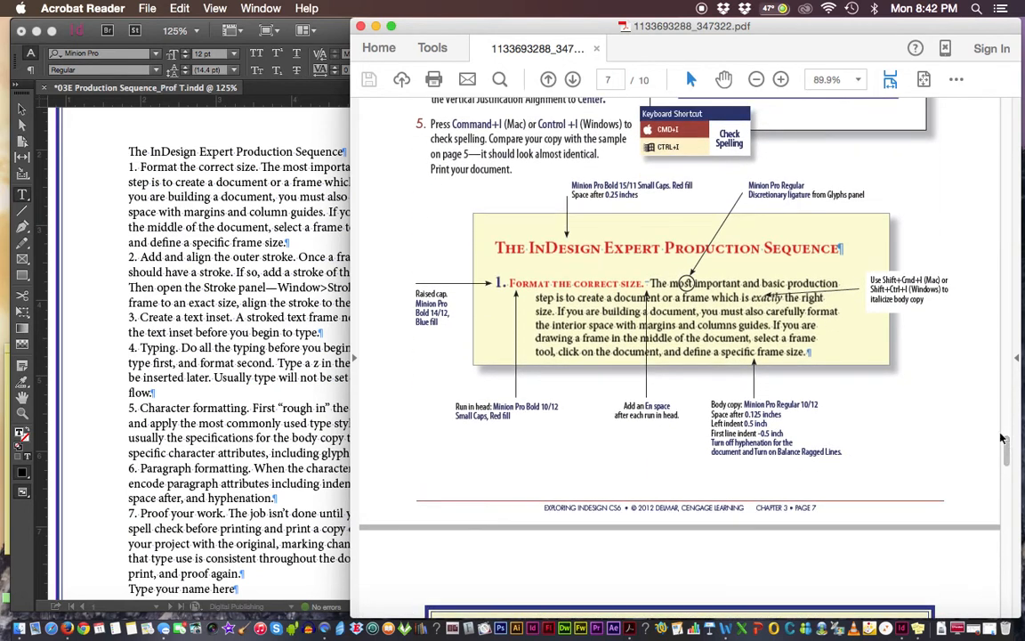
{"action": "key", "text": "super+plus"}
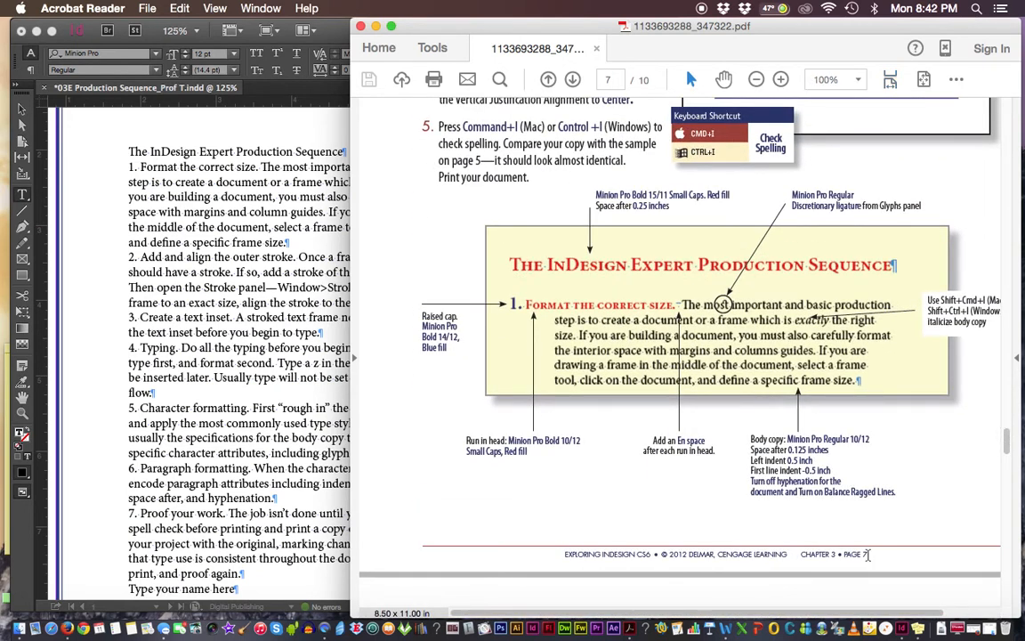
{"action": "scroll", "coordinate": [897, 615], "scroll_direction": "right", "scroll_amount": 2}
{"action": "scroll", "coordinate": [896, 616], "scroll_direction": "right", "scroll_amount": 2}
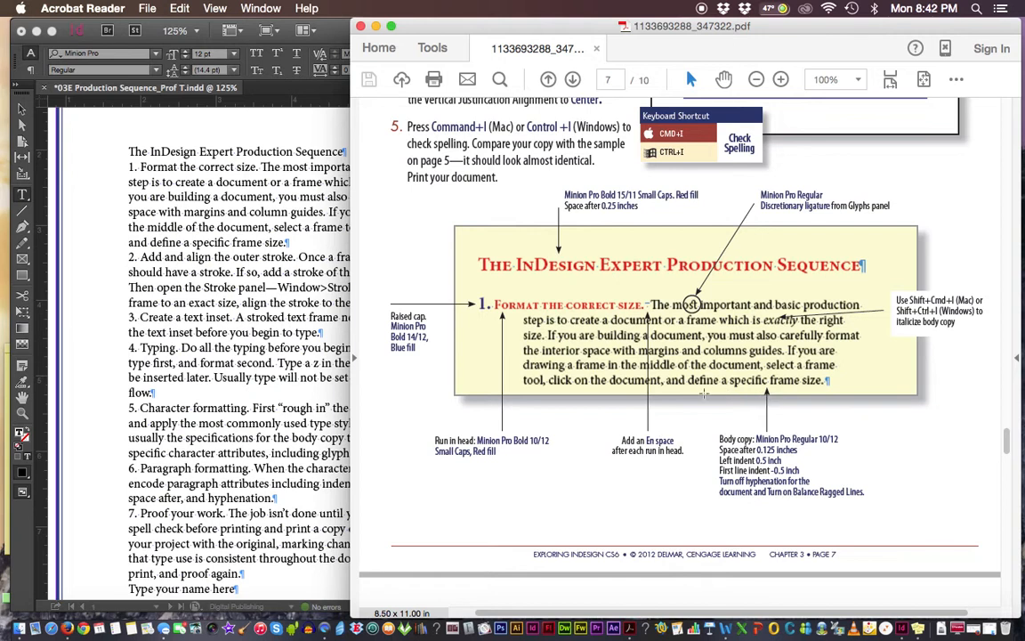
{"action": "left_click_drag", "start_coordinate": [648, 352], "coordinate": [852, 487]}
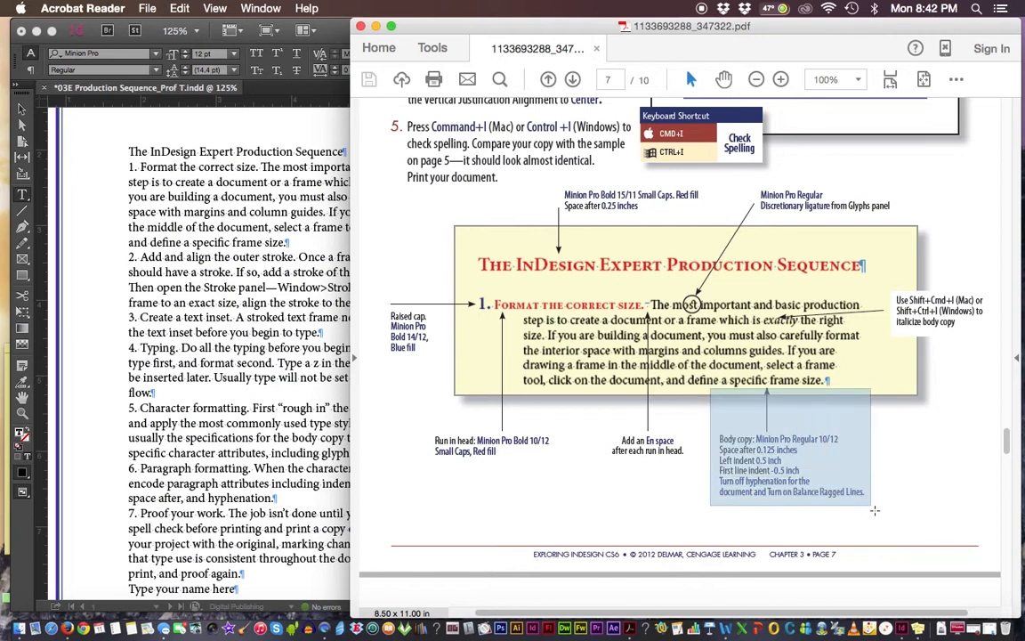
{"action": "left_click", "coordinate": [781, 455]}
{"action": "left_click", "coordinate": [797, 422]}
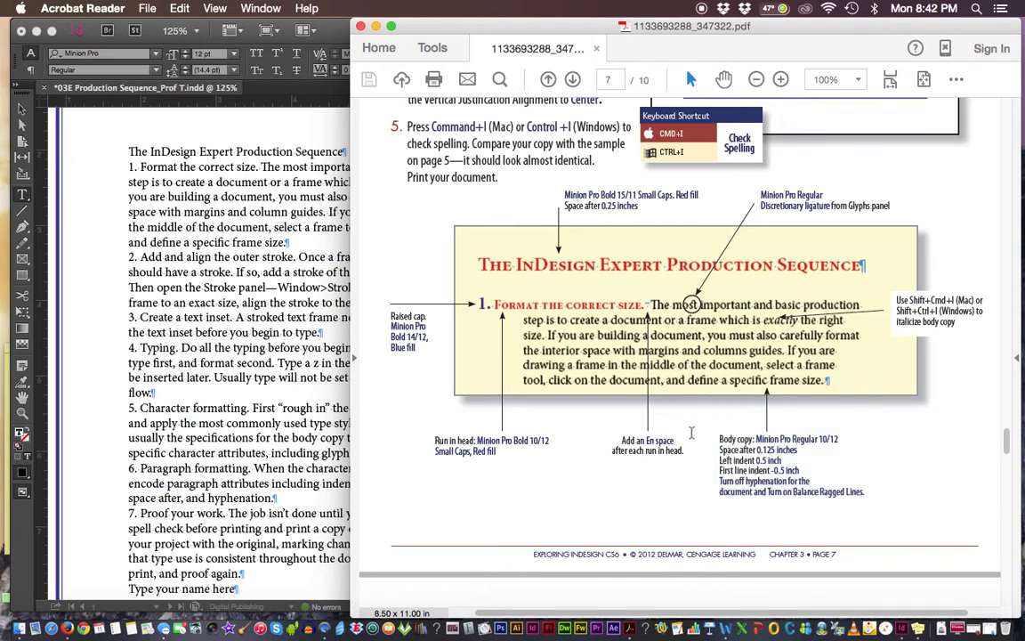
{"action": "mouse_move", "coordinate": [865, 494]}
{"action": "left_mouse_down"}
{"action": "mouse_move", "coordinate": [750, 464]}
{"action": "mouse_move", "coordinate": [644, 395]}
{"action": "left_mouse_up"}
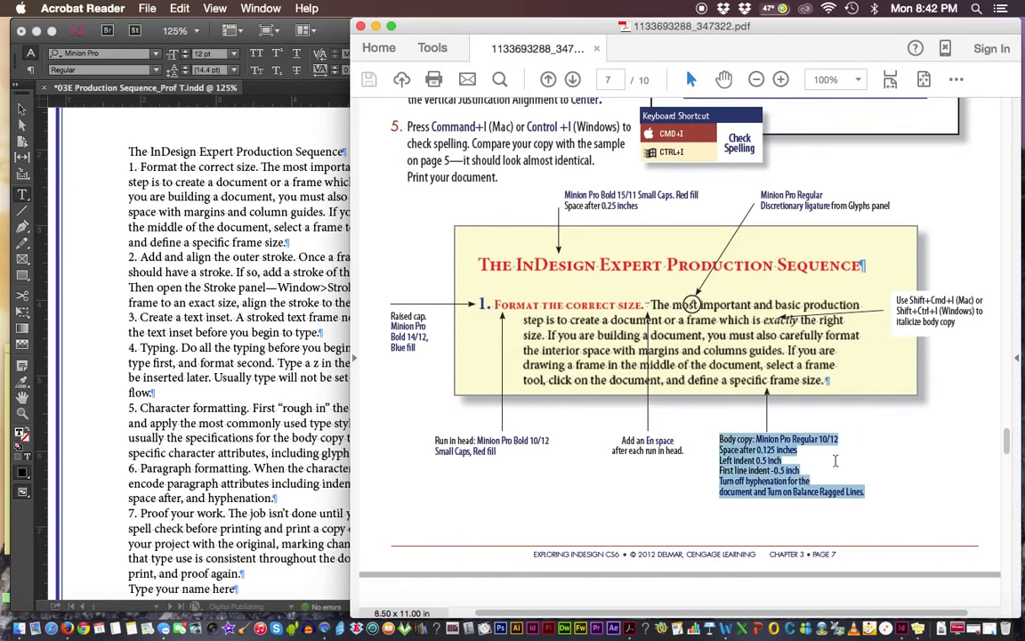
{"action": "key", "text": "super+plus"}
{"action": "key", "text": "super+plus"}
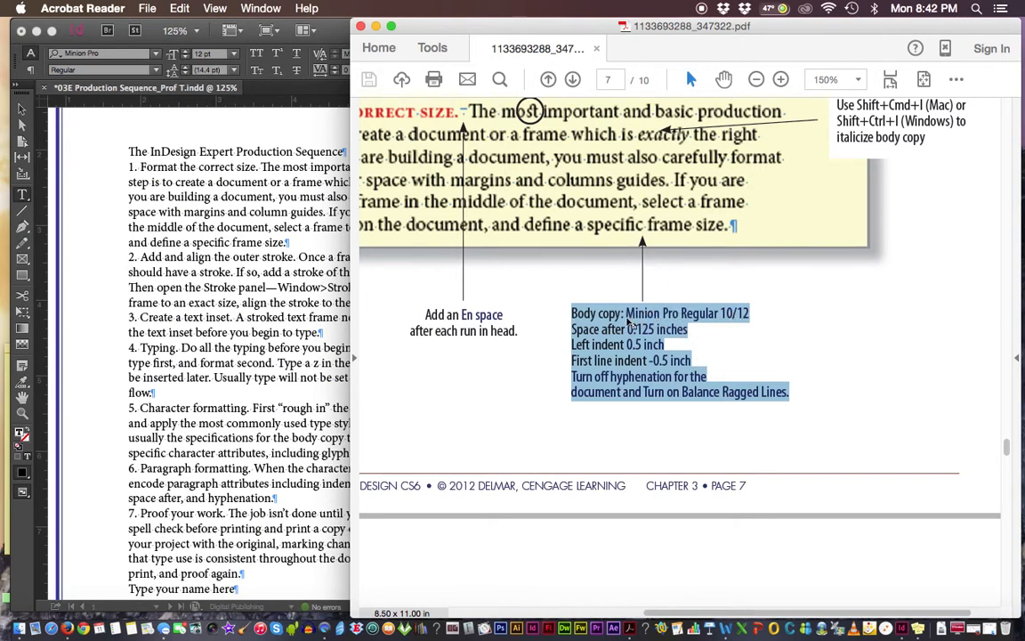
Highlight the body copy's point size, leading, space after, left indent, first line indent and hyphenation specifications one after another
{"action": "left_click", "coordinate": [734, 314]}
{"action": "left_click_drag", "start_coordinate": [733, 313], "coordinate": [721, 313]}
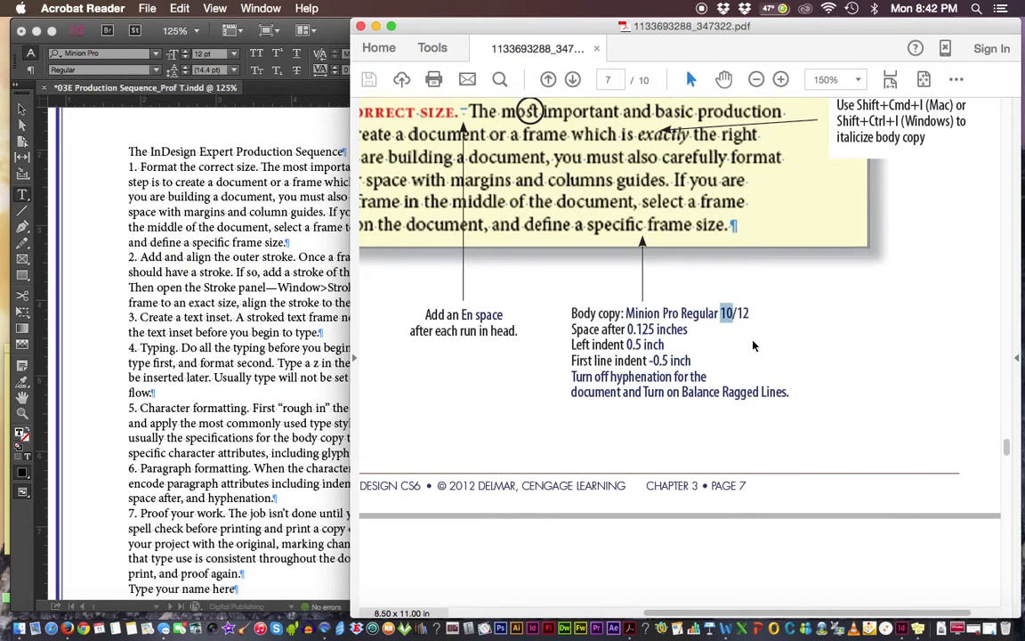
{"action": "left_click", "coordinate": [734, 314]}
{"action": "left_click_drag", "start_coordinate": [754, 313], "coordinate": [737, 313]}
{"action": "left_click_drag", "start_coordinate": [689, 329], "coordinate": [641, 329]}
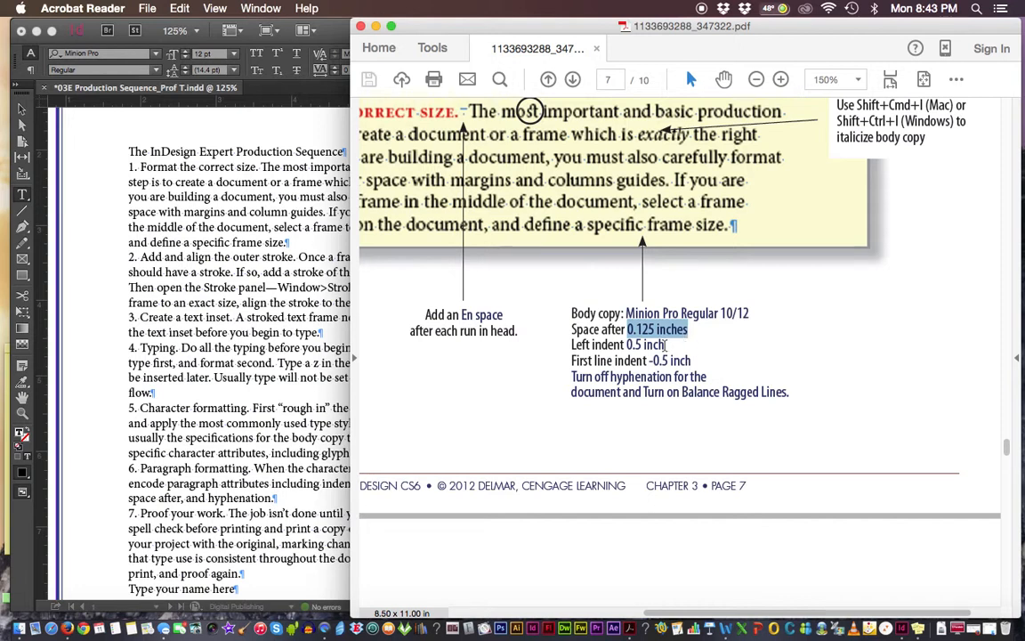
{"action": "left_click_drag", "start_coordinate": [666, 345], "coordinate": [626, 346]}
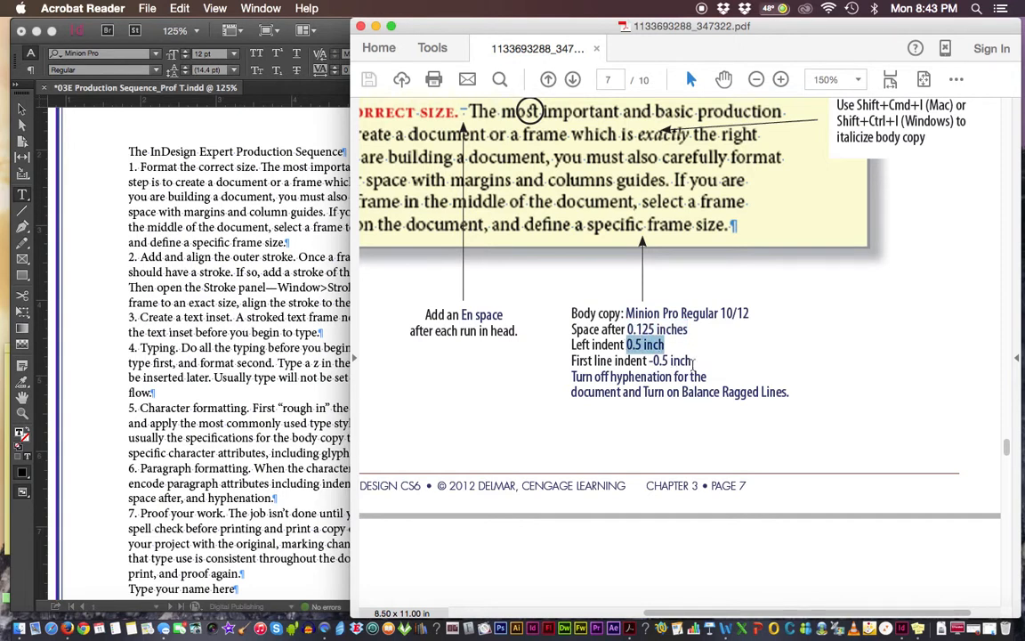
{"action": "left_click_drag", "start_coordinate": [693, 360], "coordinate": [648, 360]}
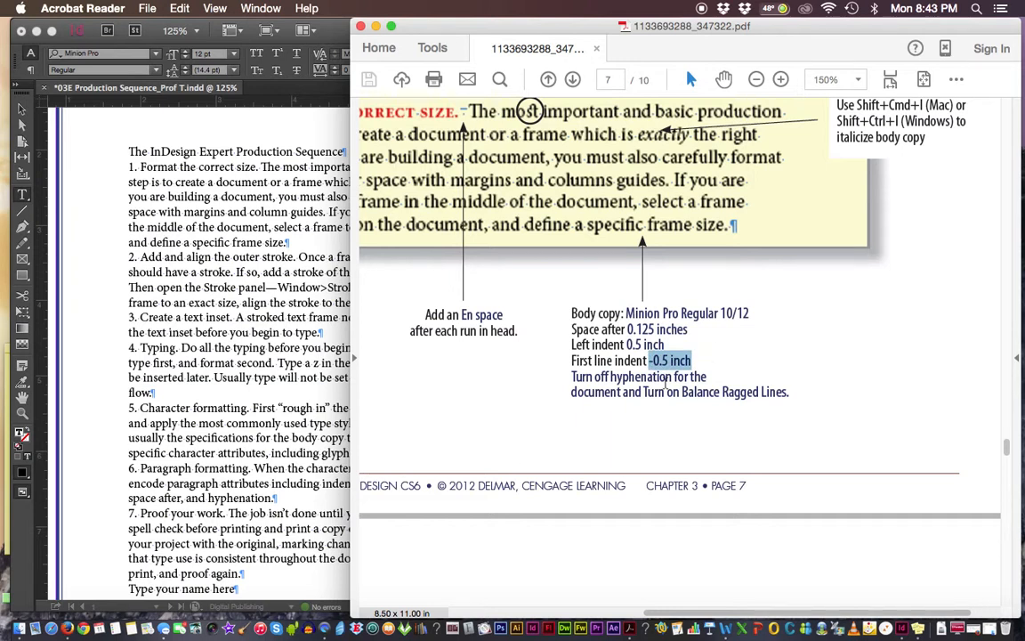
{"action": "left_click_drag", "start_coordinate": [570, 376], "coordinate": [789, 392]}
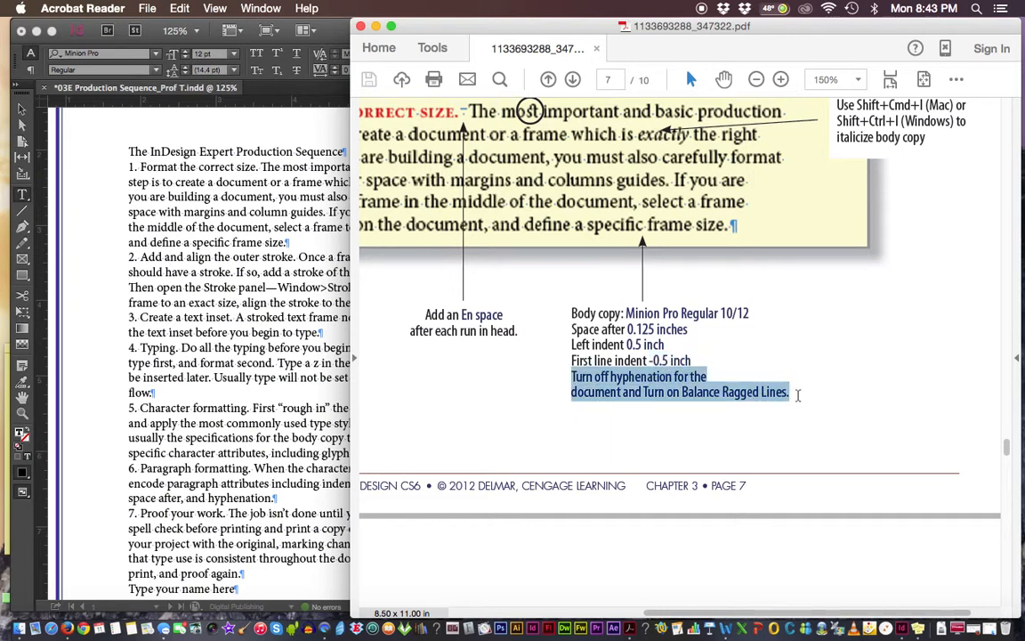
Mark the body copy's typeface and spacing lines, and separately the paragraph specifications from space after to first line indent
{"action": "left_click_drag", "start_coordinate": [574, 312], "coordinate": [694, 331]}
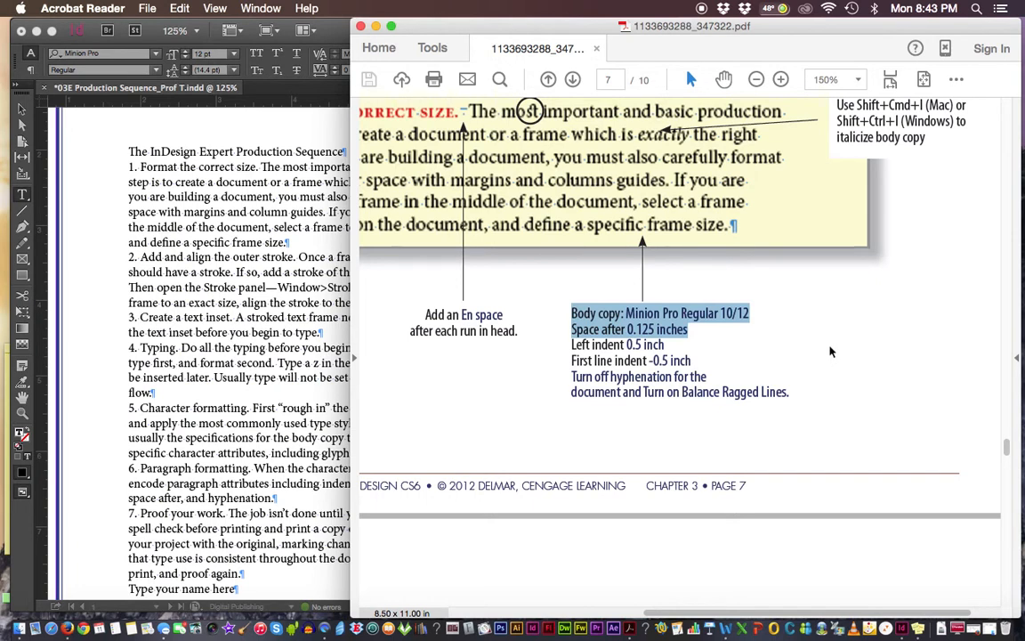
{"action": "left_click", "coordinate": [571, 329]}
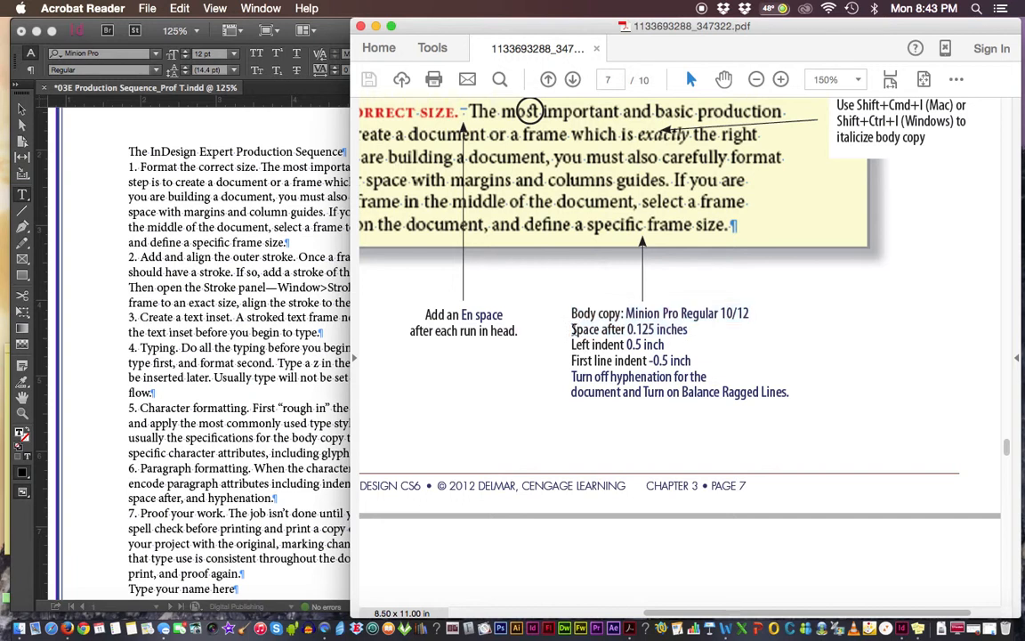
{"action": "left_click_drag", "start_coordinate": [571, 329], "coordinate": [593, 376]}
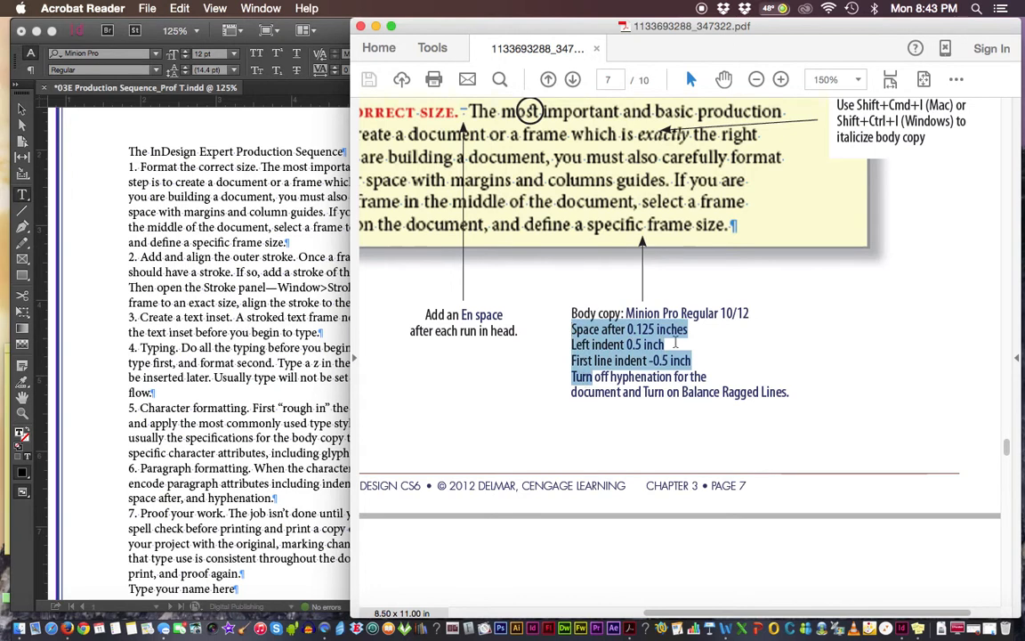
{"action": "key", "text": "Right"}
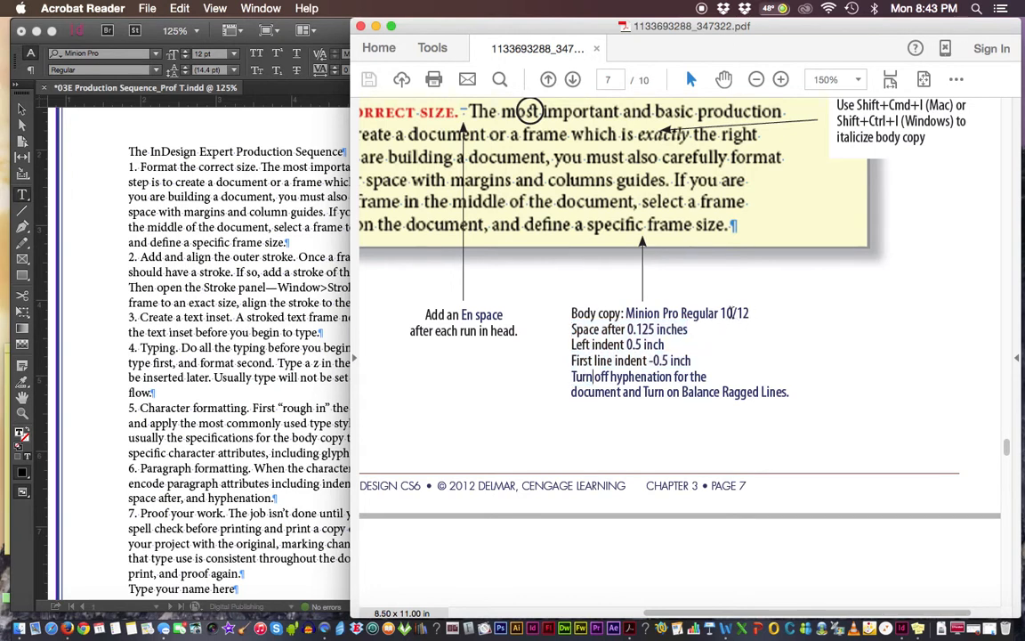
Check the text in InDesign, then review the page 7 instructions and sample in the PDF packet at 100%
{"action": "left_click", "coordinate": [234, 260]}
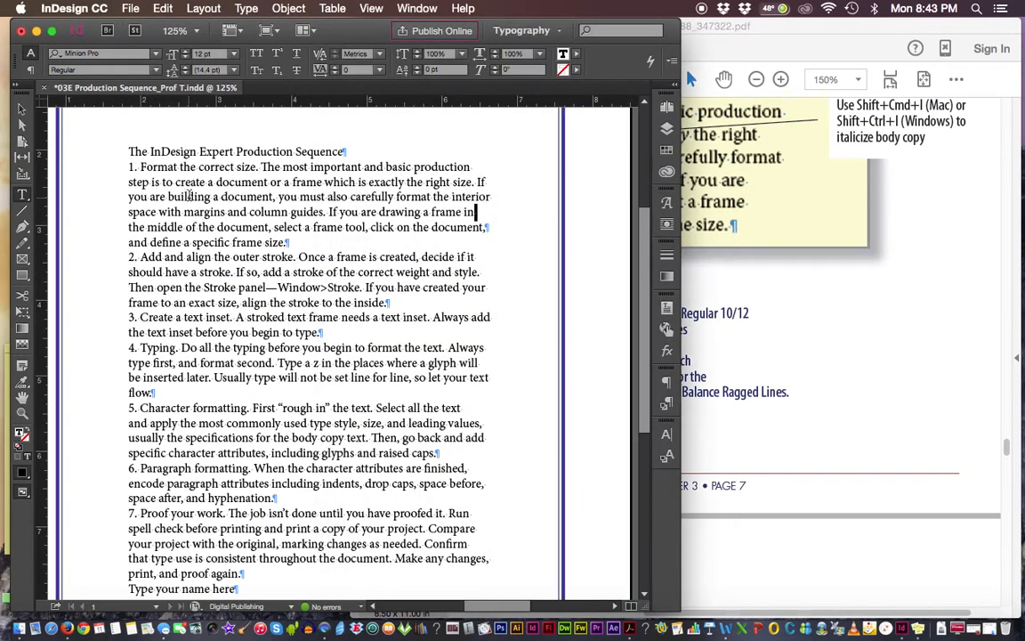
{"action": "left_click", "coordinate": [752, 331]}
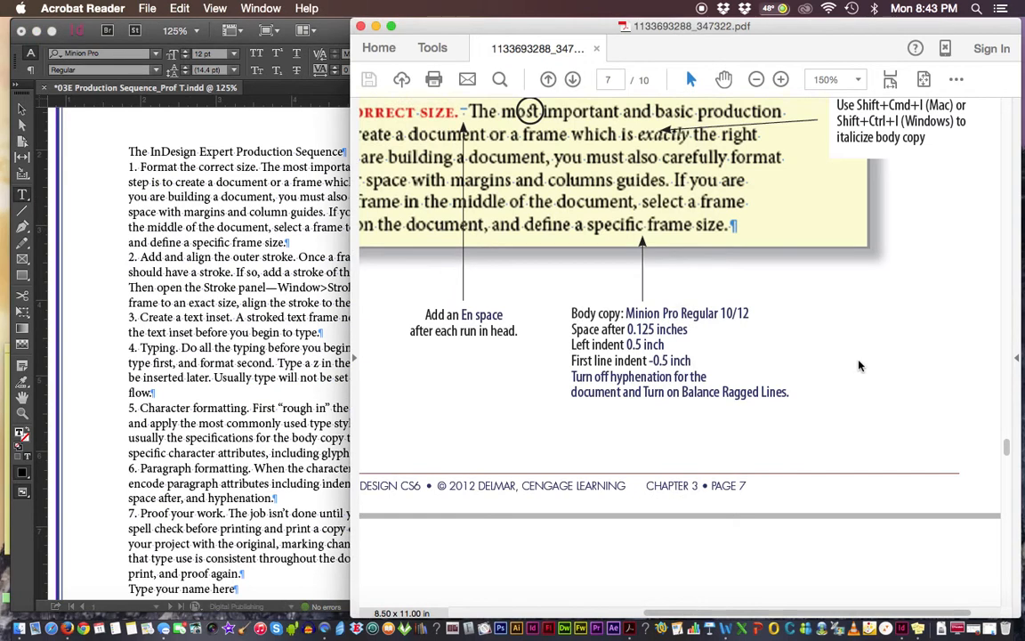
{"action": "key", "text": "super+minus"}
{"action": "key", "text": "super+minus"}
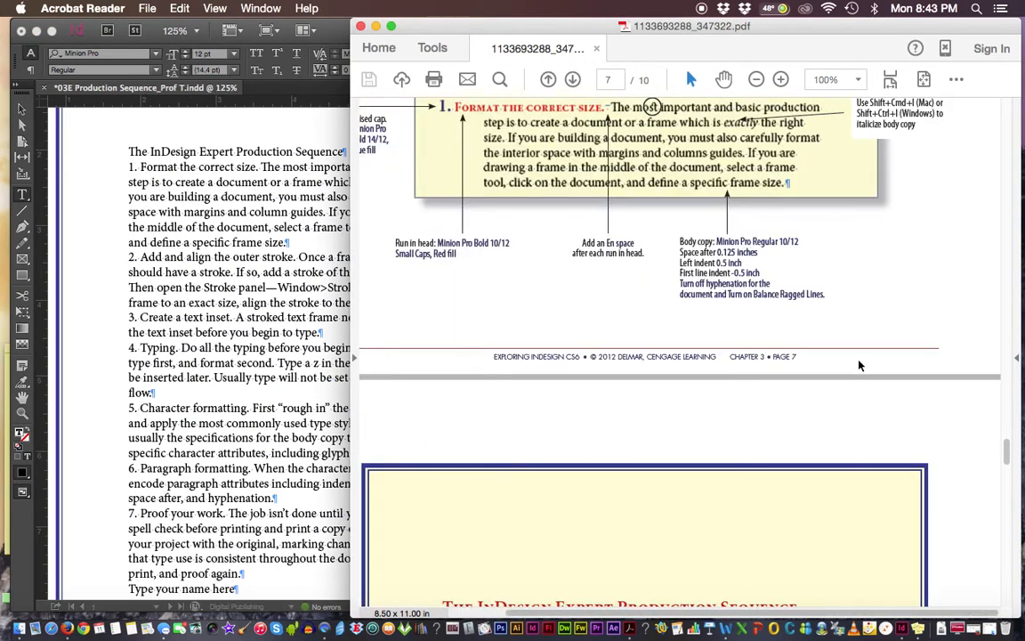
{"action": "left_click_drag", "start_coordinate": [1005, 452], "coordinate": [1005, 421]}
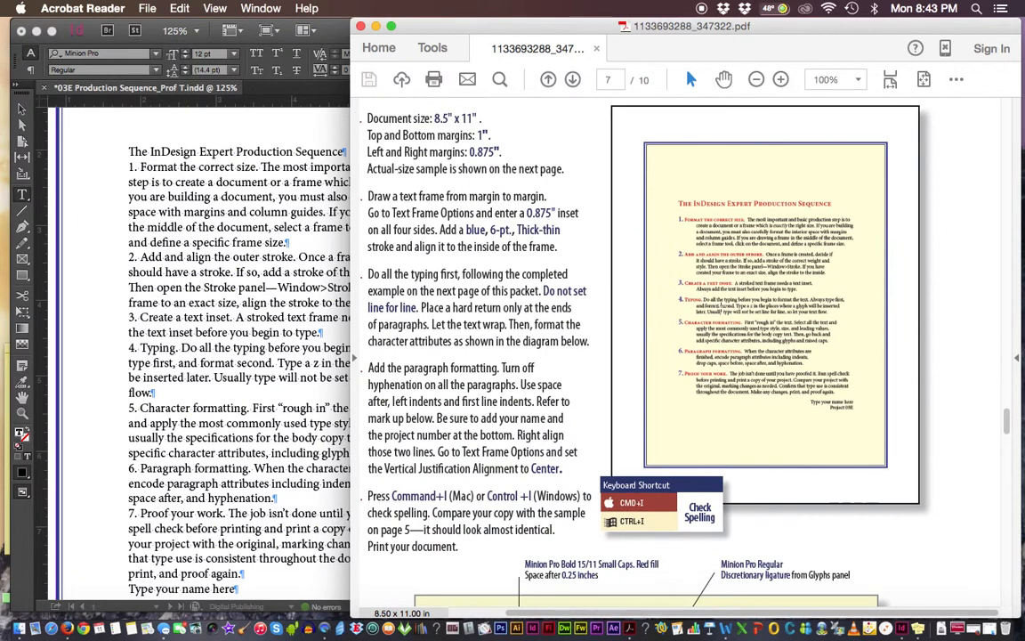
Switch to InDesign and select all the text in the frame, from the Production Sequence heading through Project 03E
{"action": "left_click", "coordinate": [206, 137]}
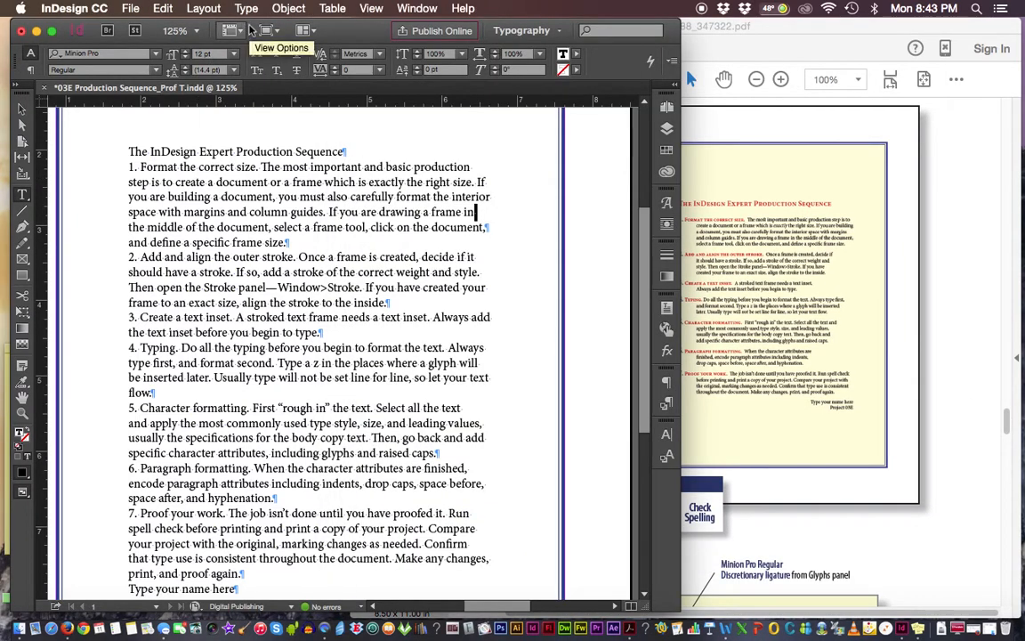
{"action": "left_click", "coordinate": [173, 162]}
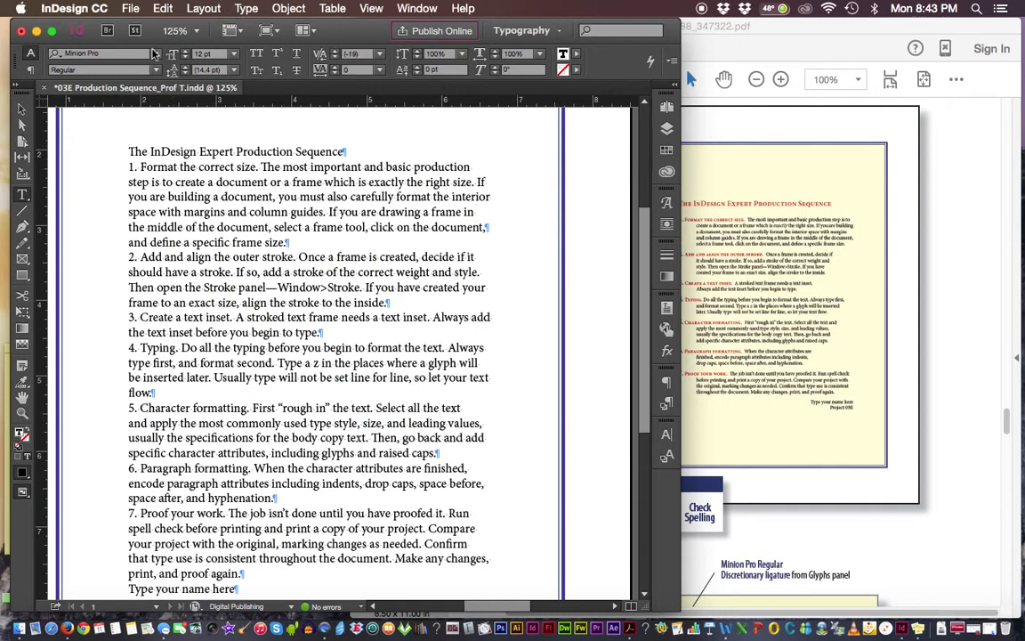
{"action": "left_click", "coordinate": [163, 9]}
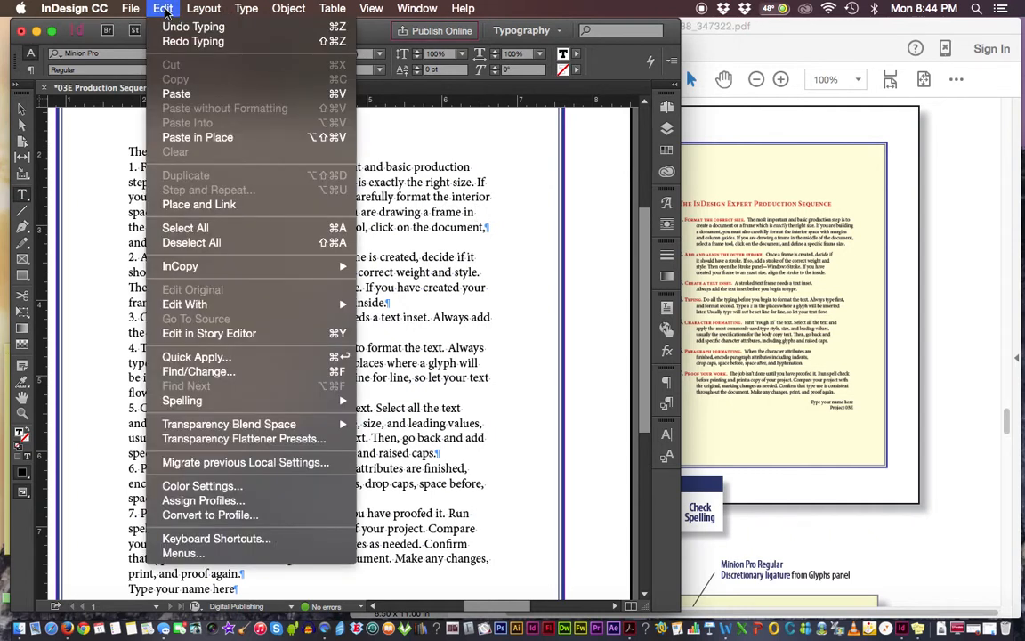
{"action": "mouse_move", "coordinate": [246, 9]}
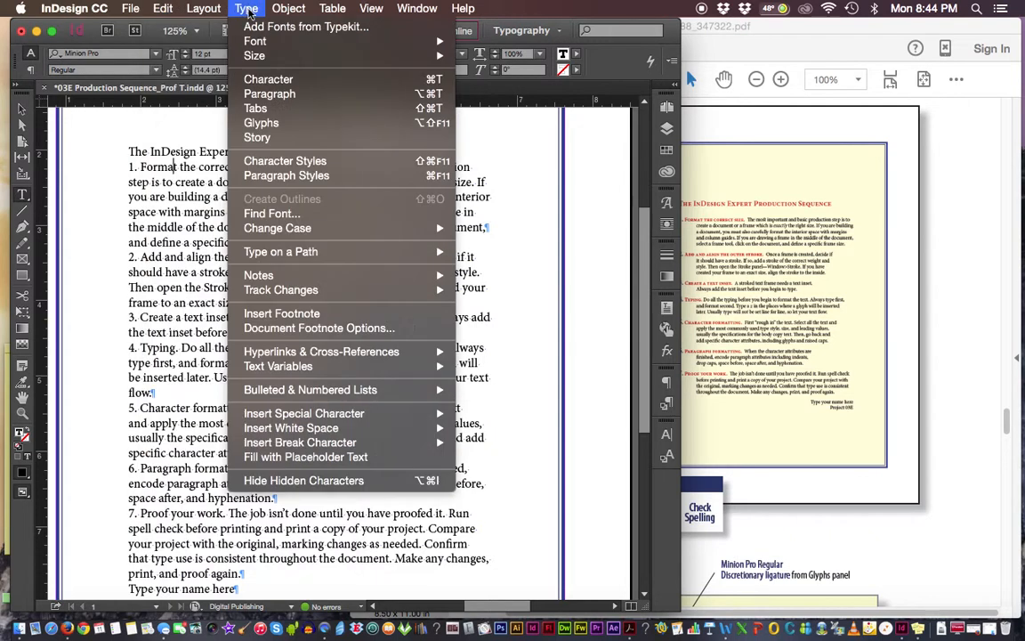
{"action": "mouse_move", "coordinate": [157, 9]}
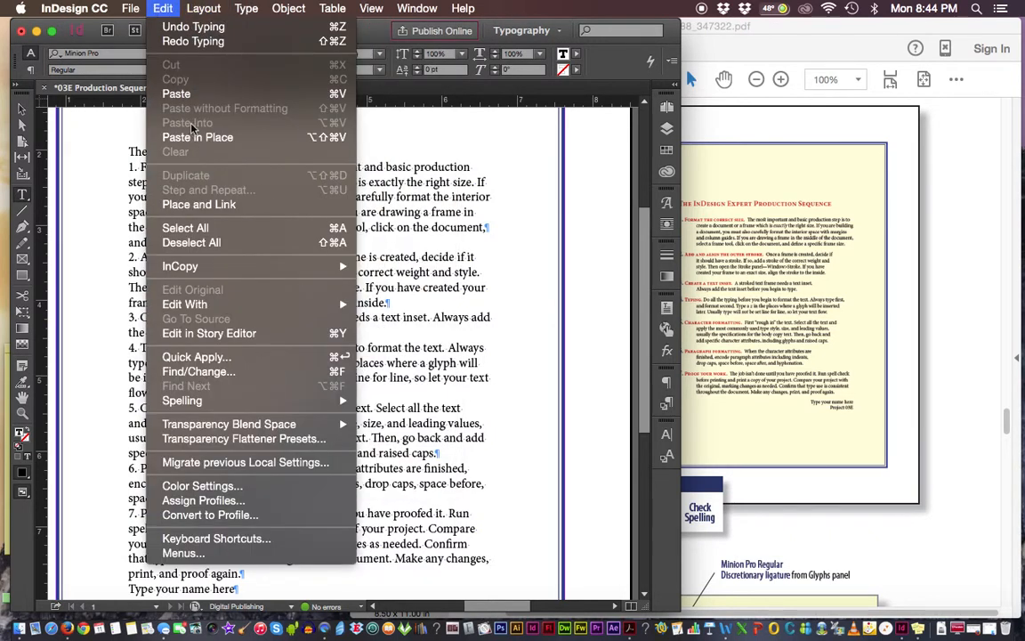
{"action": "left_click", "coordinate": [177, 228]}
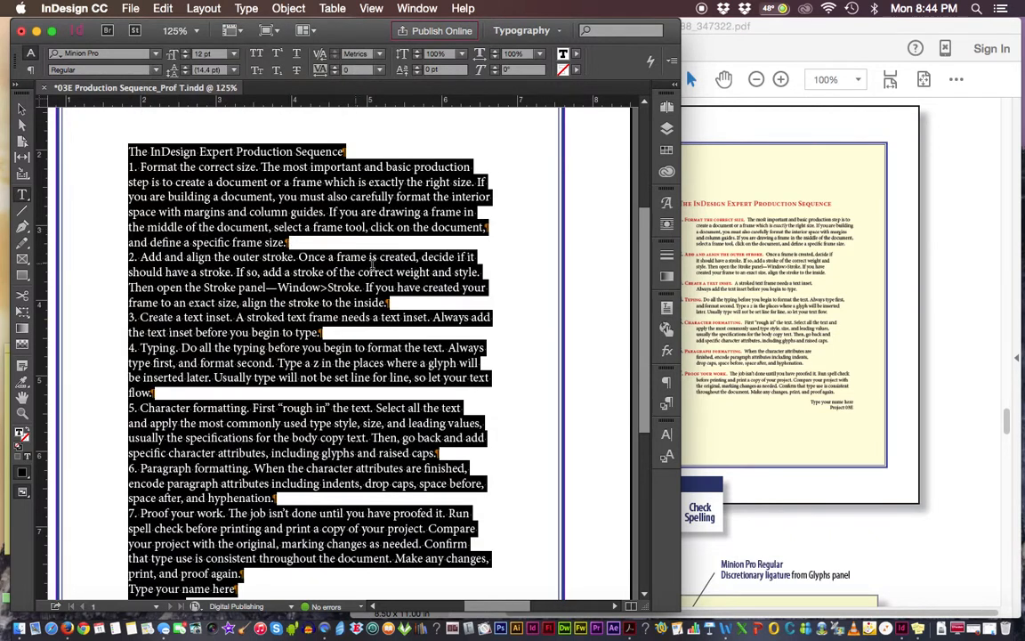
{"action": "left_click_drag", "start_coordinate": [645, 287], "coordinate": [645, 299]}
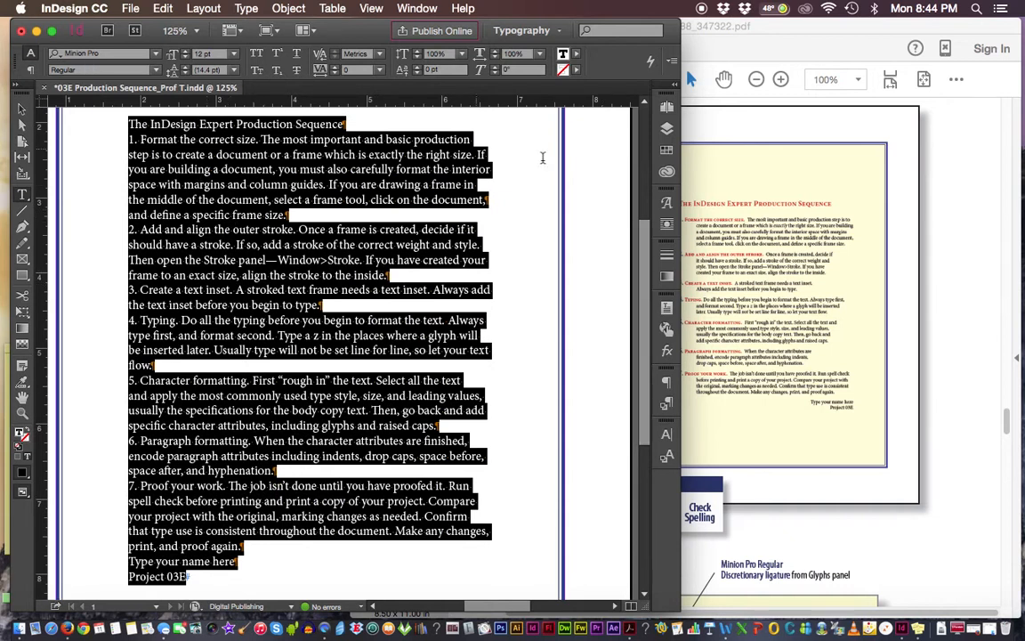
Consult the body copy specifications on page 7 of the PDF packet and set the selected InDesign text's font size to 10 pt
{"action": "left_click_drag", "start_coordinate": [1007, 424], "coordinate": [1007, 443]}
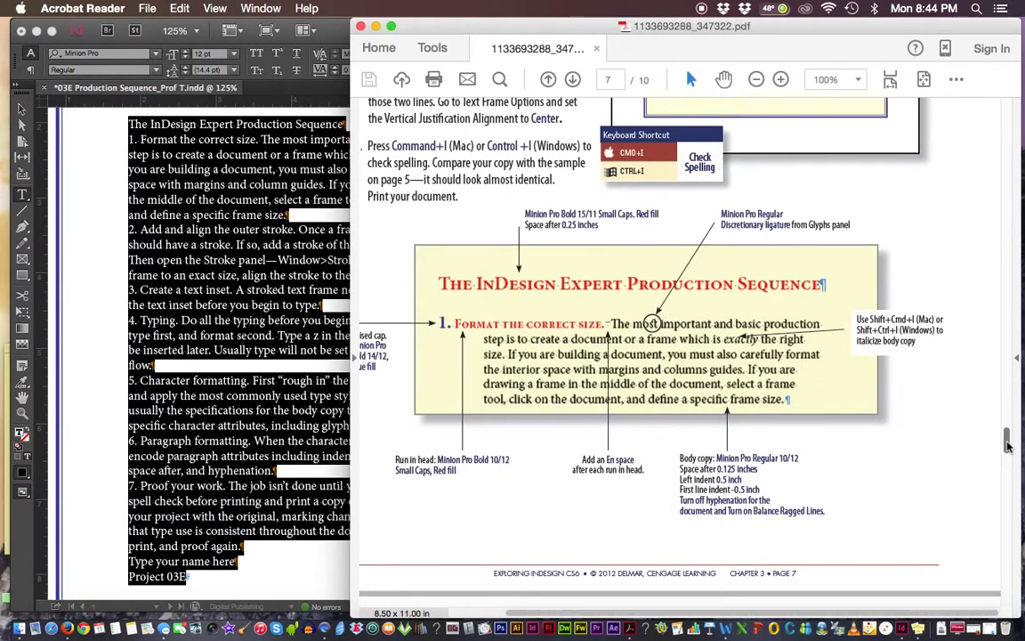
{"action": "left_click", "coordinate": [122, 41]}
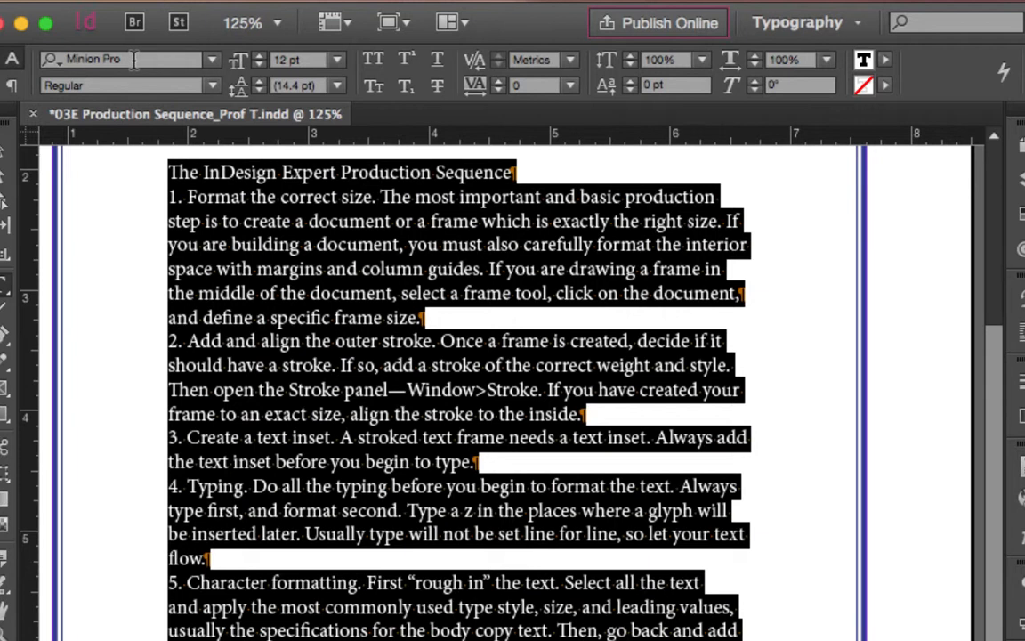
{"action": "left_click", "coordinate": [238, 68]}
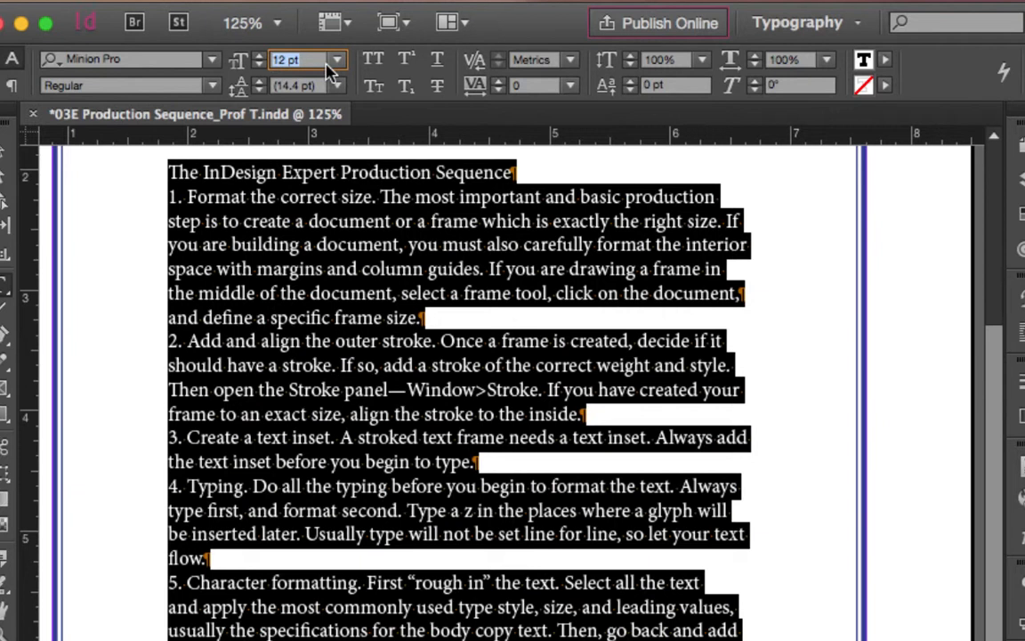
{"action": "type", "text": "10"}
{"action": "key", "text": "Tab"}
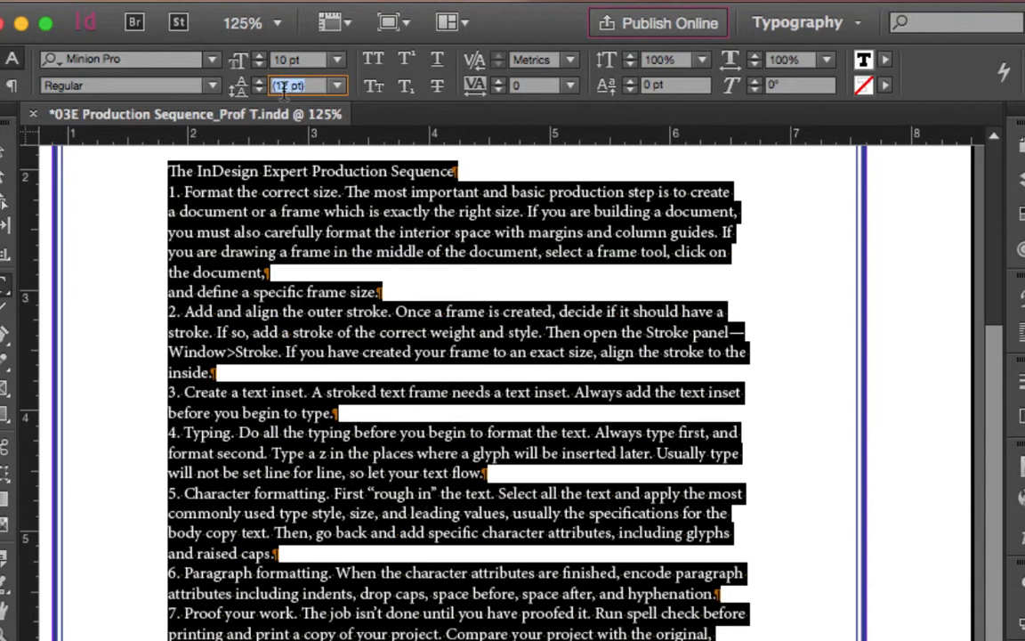
Set the selected text's leading to a fixed 12 pt, then deselect it and check the text in the frame
{"action": "left_click", "coordinate": [337, 86]}
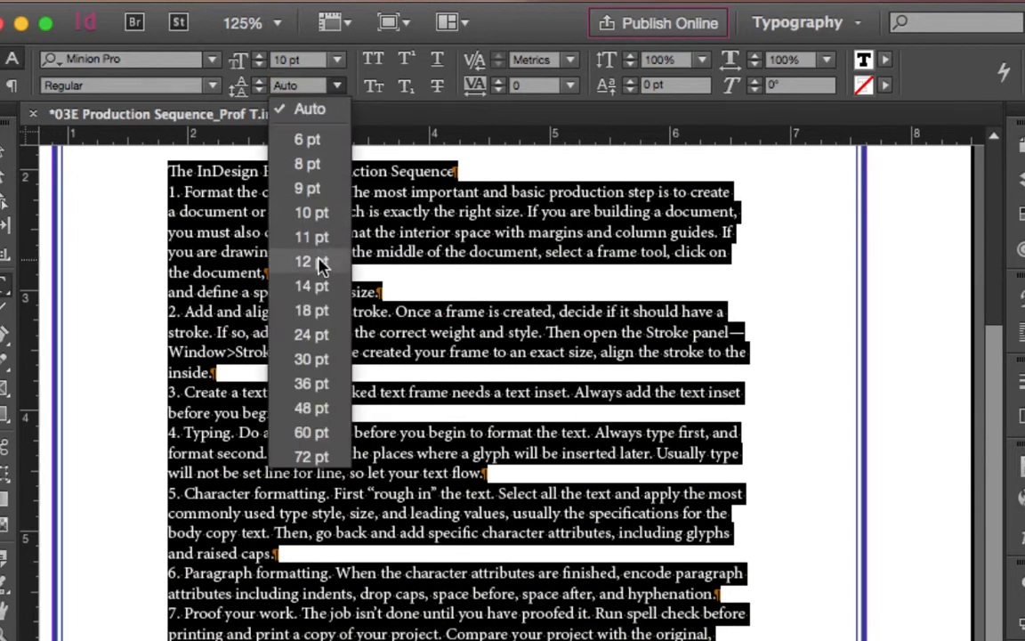
{"action": "left_click", "coordinate": [320, 263]}
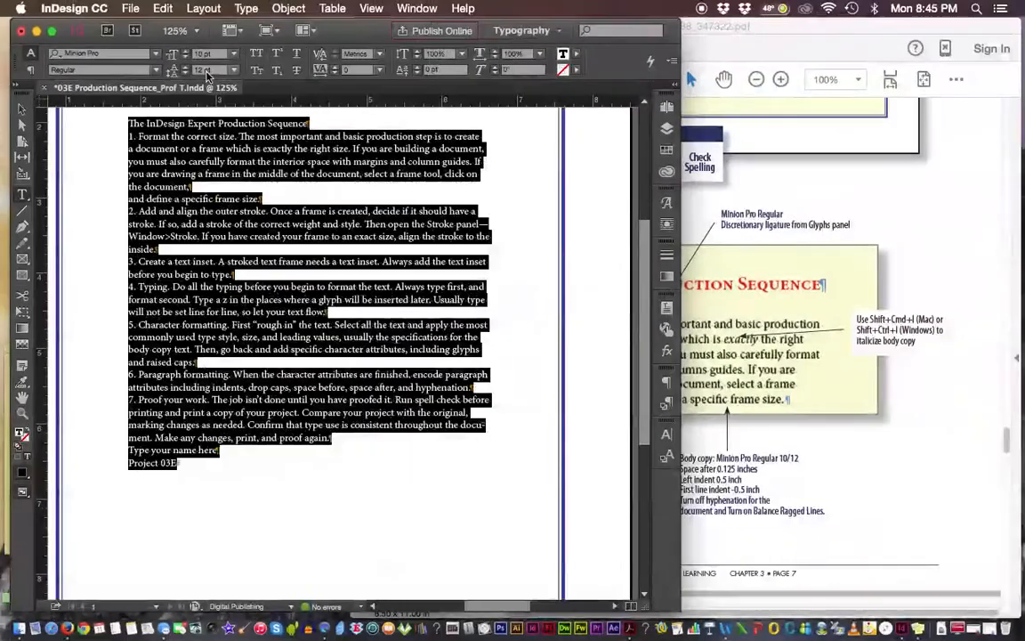
{"action": "left_click", "coordinate": [420, 356]}
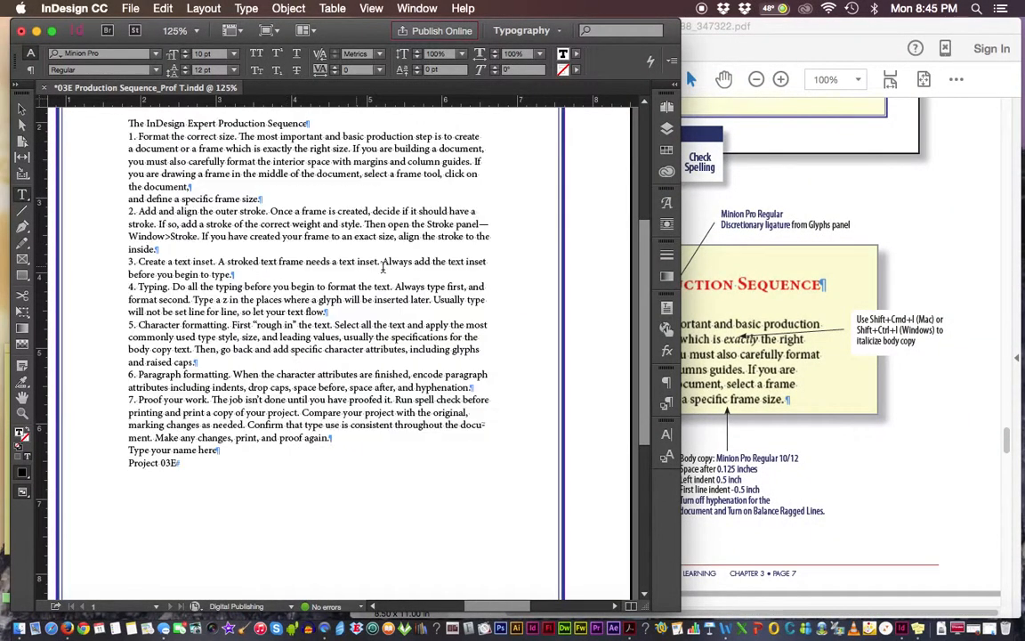
{"action": "left_click_drag", "start_coordinate": [643, 309], "coordinate": [644, 274]}
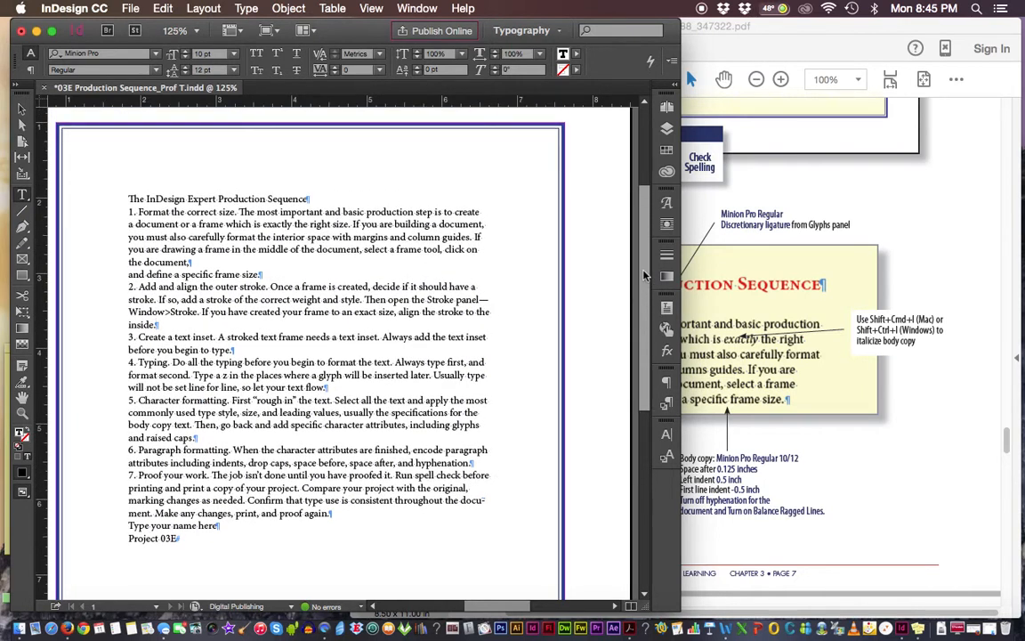